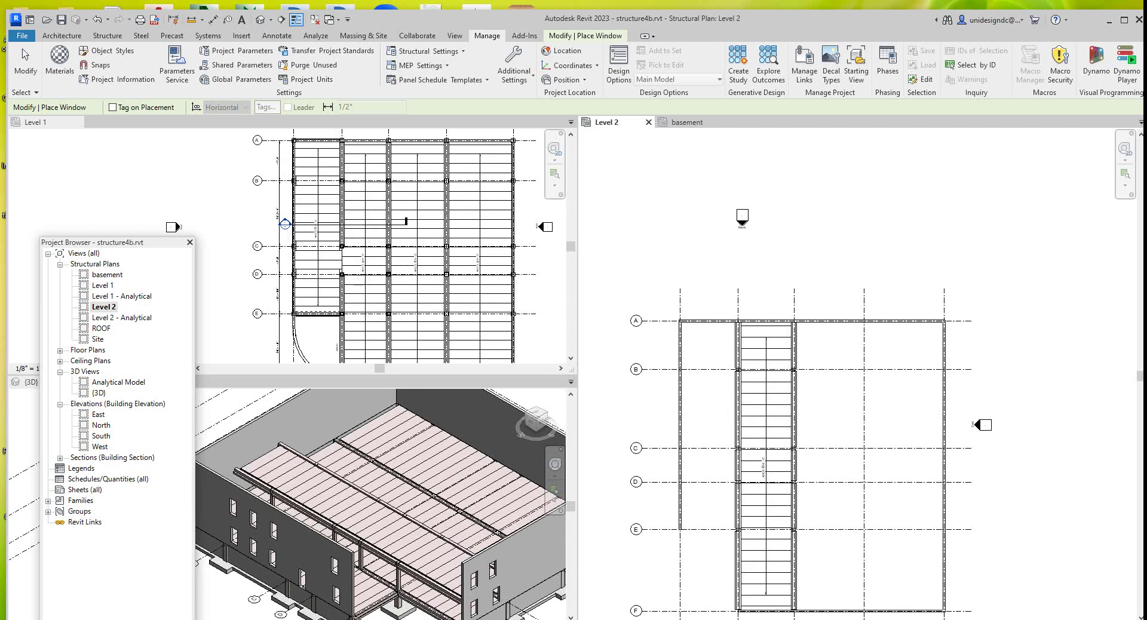
Examine the framing layout in the Level 2 structural plan and the building in the 3D view.
scroll(680, 450, "up", 2)
scroll(727, 463, "down", 2)
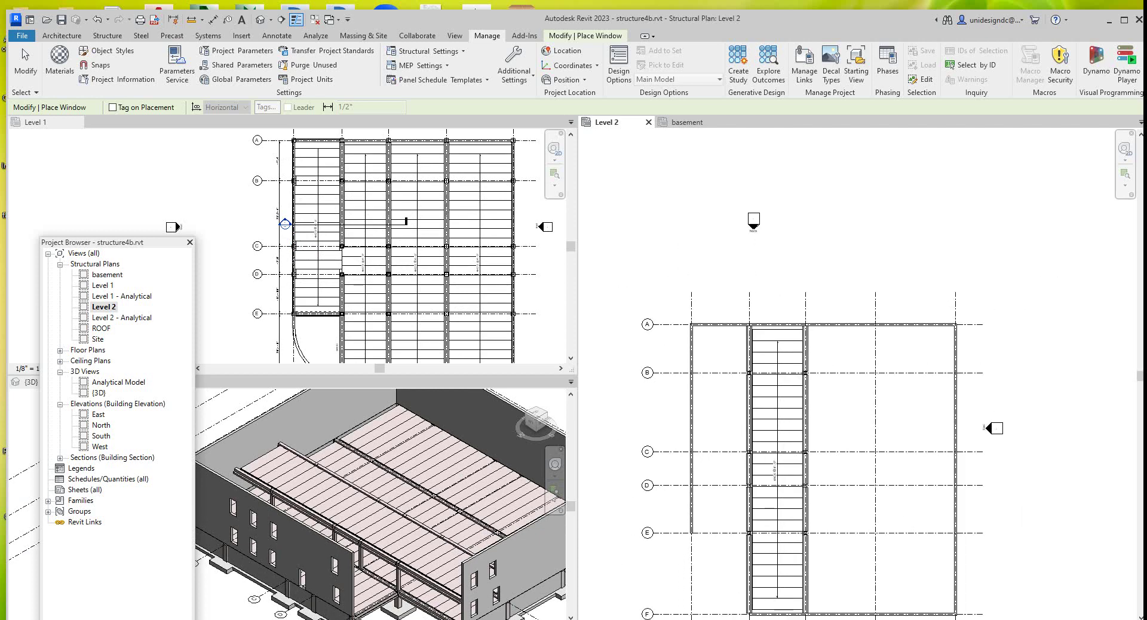
scroll(365, 461, "down", 2)
scroll(412, 481, "up", 1)
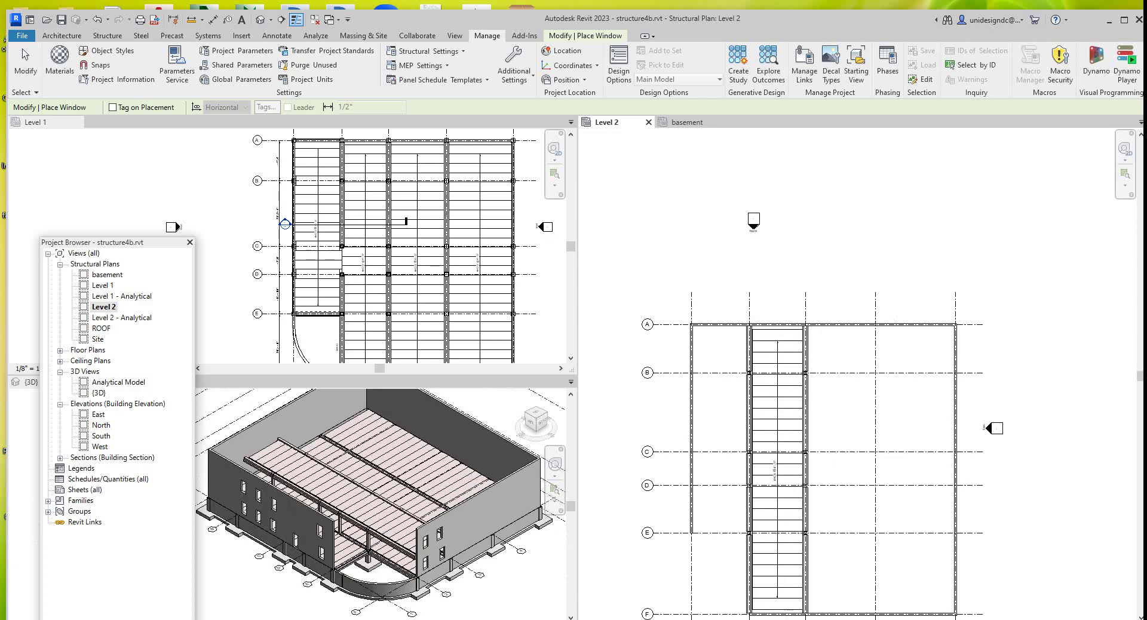
scroll(301, 517, "up", 2)
scroll(301, 517, "down", 3)
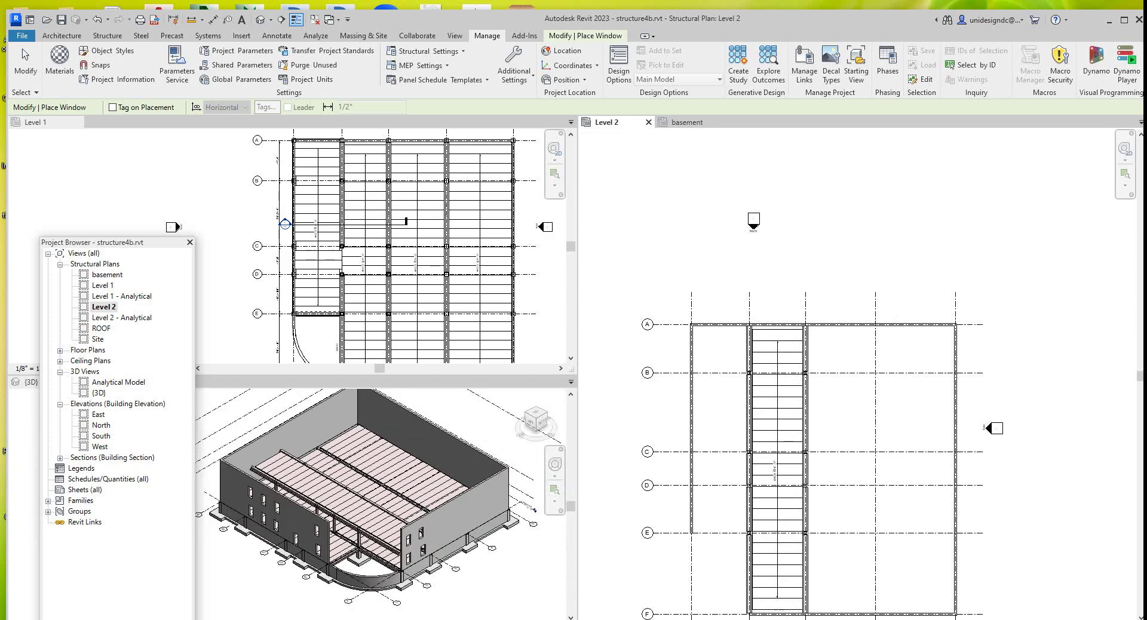
scroll(736, 470, "up", 2)
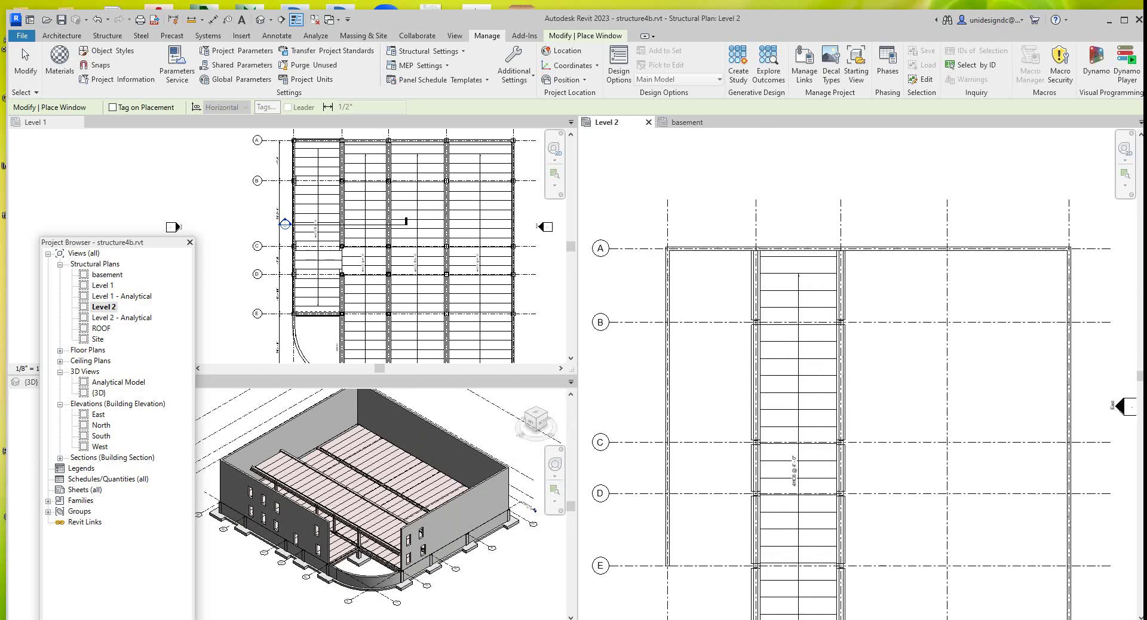
scroll(861, 418, "down", 1)
scroll(861, 419, "up", 3)
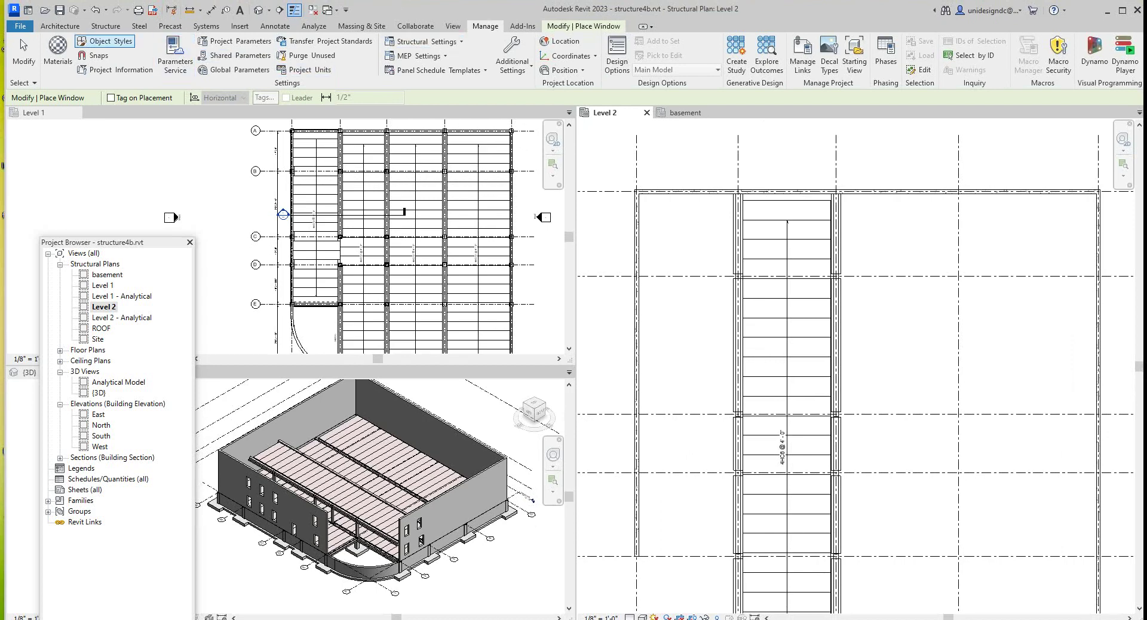
Delete the beam segment between grids C and D on the left edge of the Level 2 beam system.
left_click(584, 26)
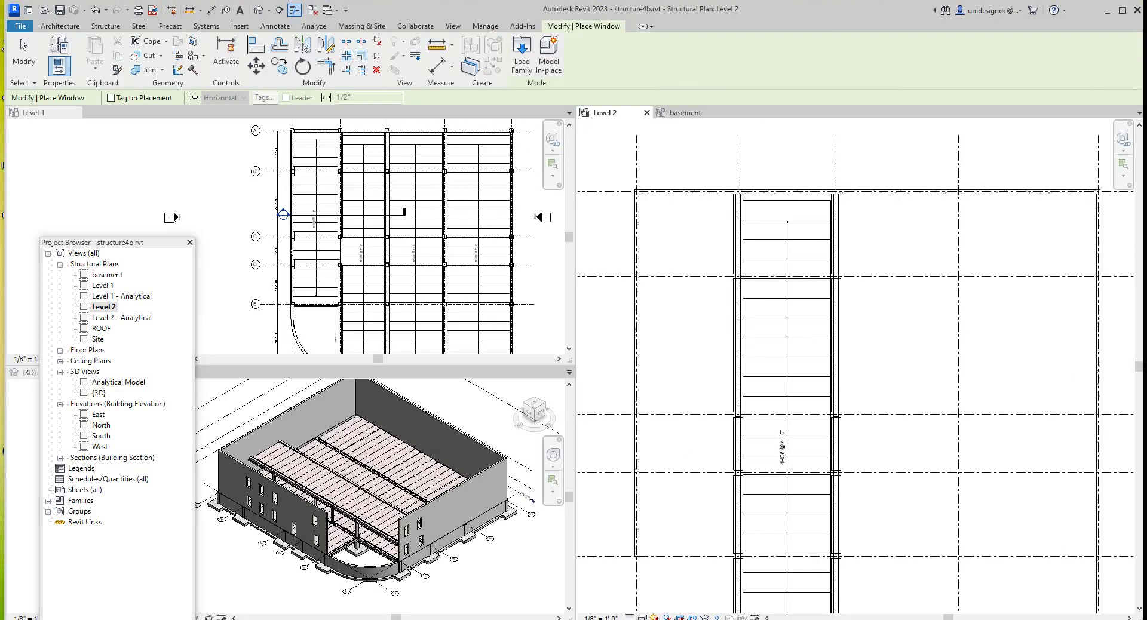
left_click(376, 70)
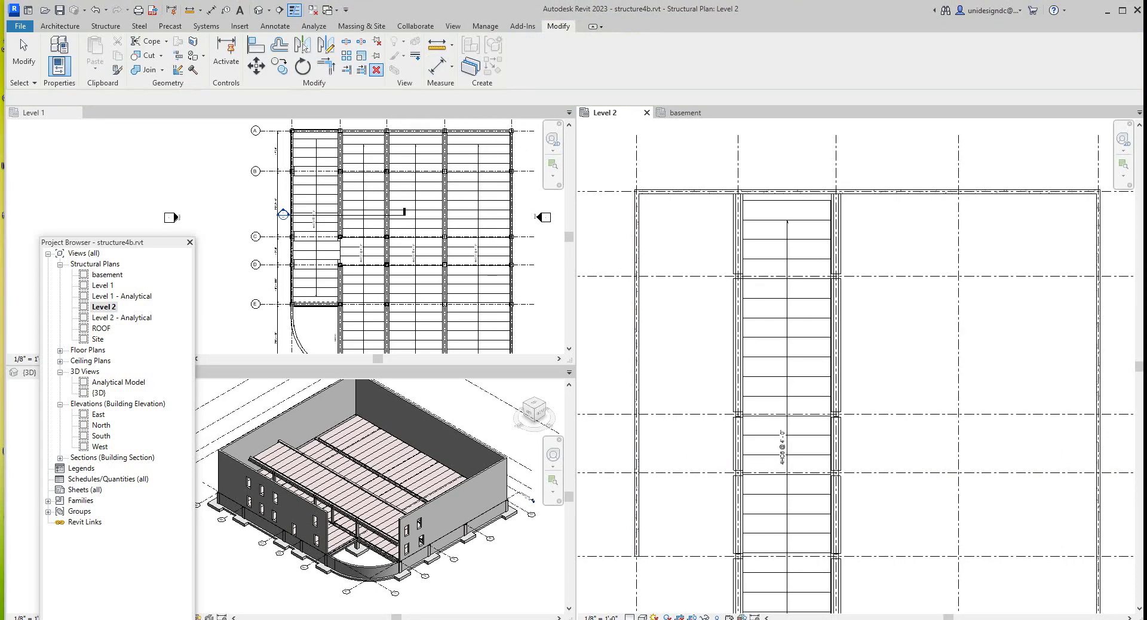
left_click(736, 452)
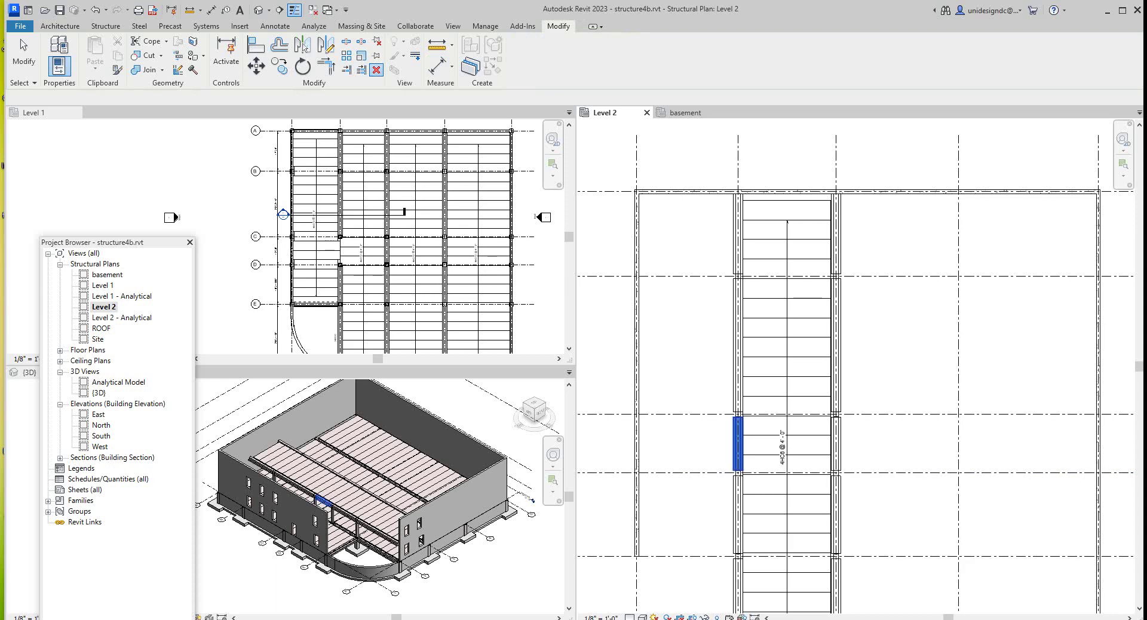
right_click(734, 258)
left_click(777, 265)
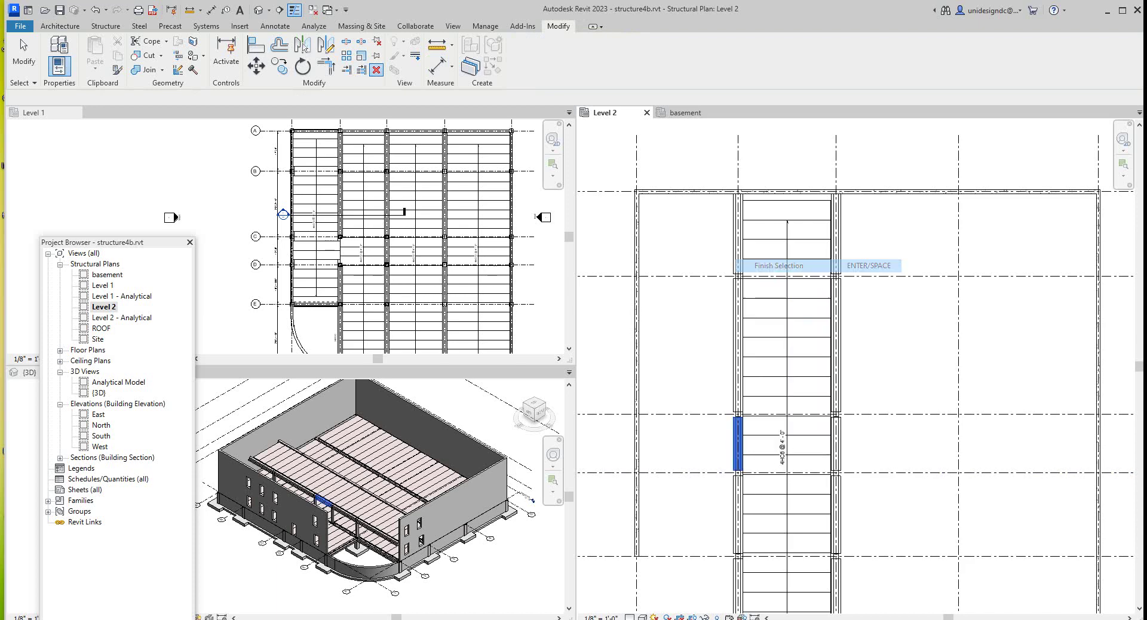
left_click(777, 427)
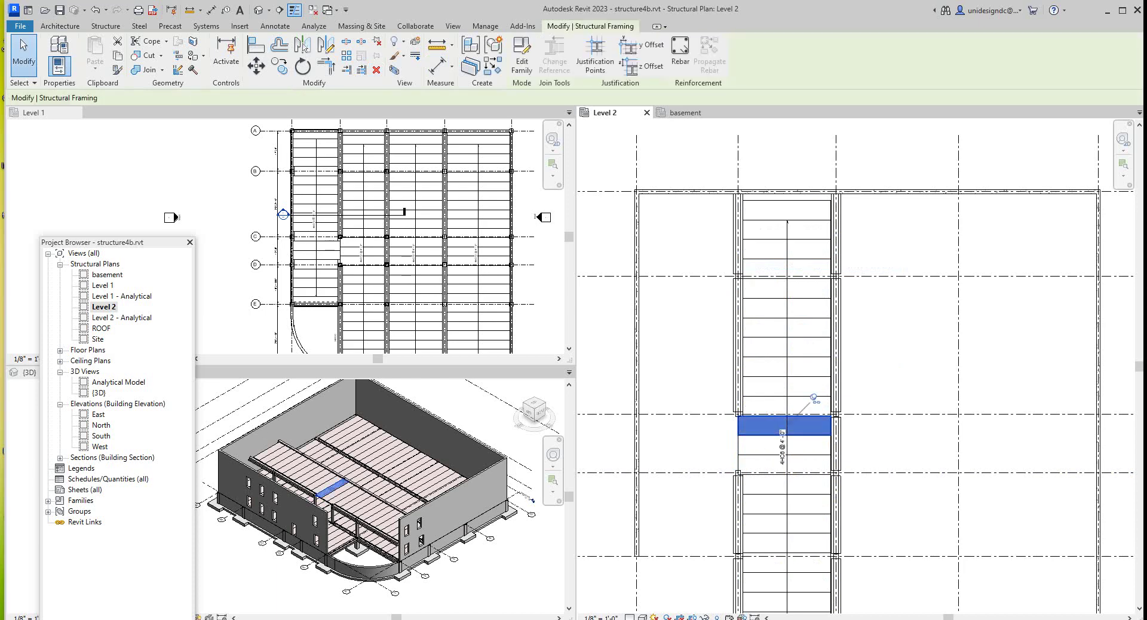
key("Delete")
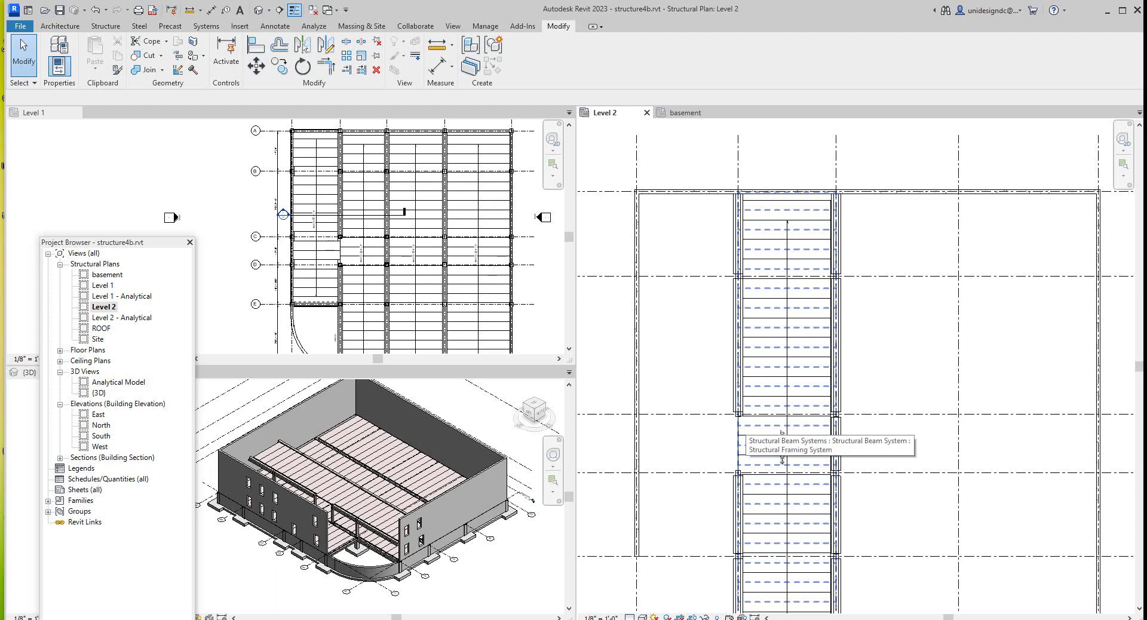
left_click(759, 377)
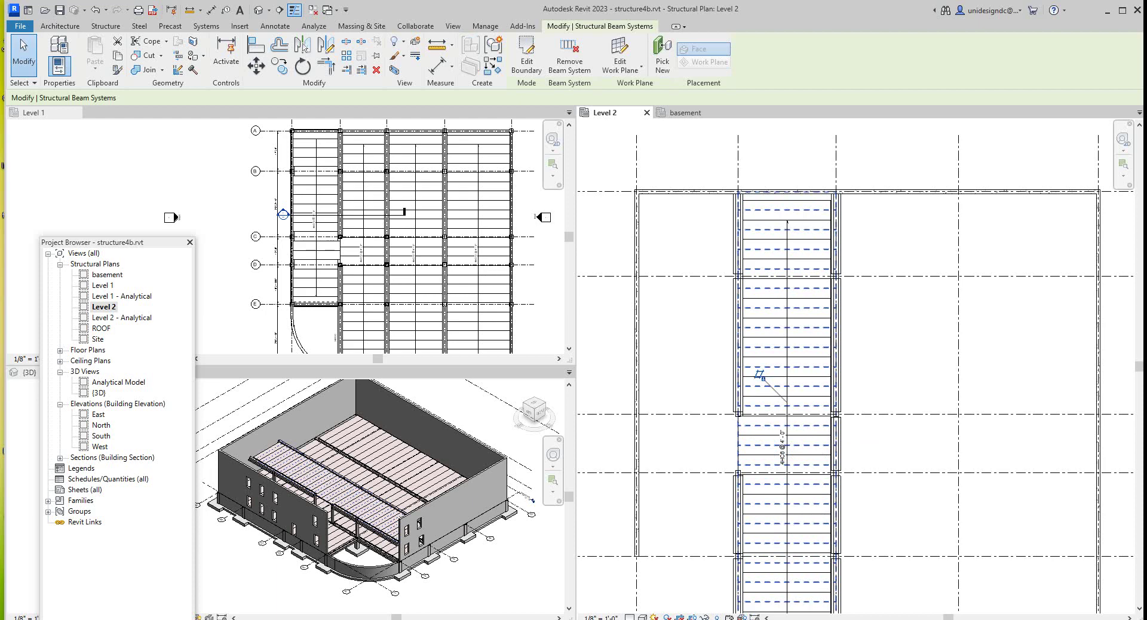
key("Escape")
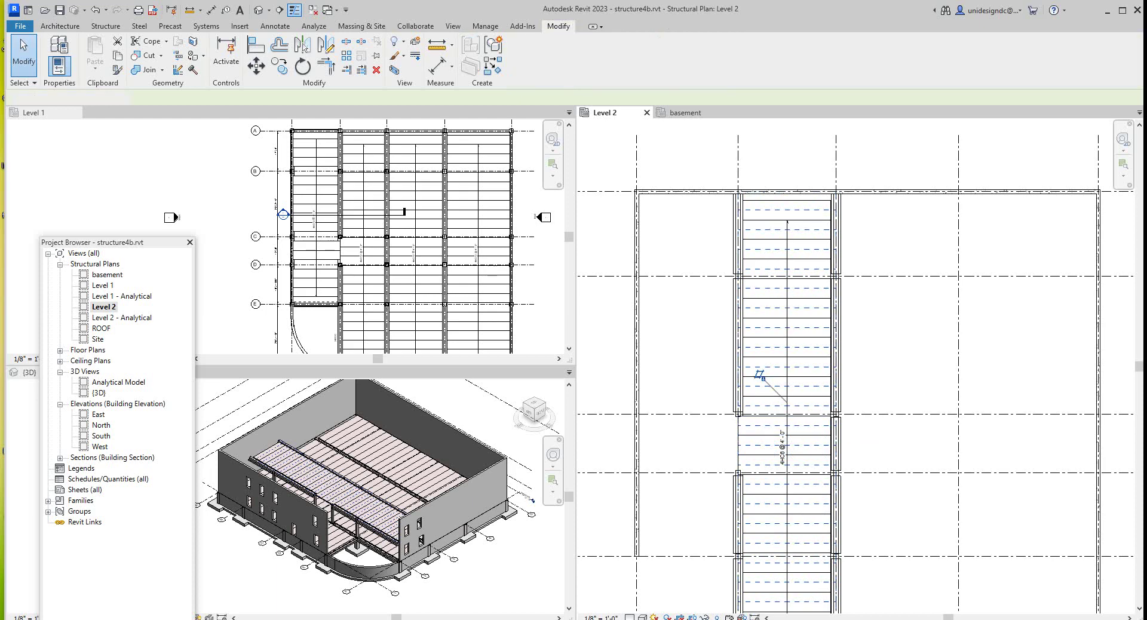
Place a 12IT20 beam along grid C on Level 2, from the left beam line to the left exterior wall.
scroll(727, 433, "down", 2)
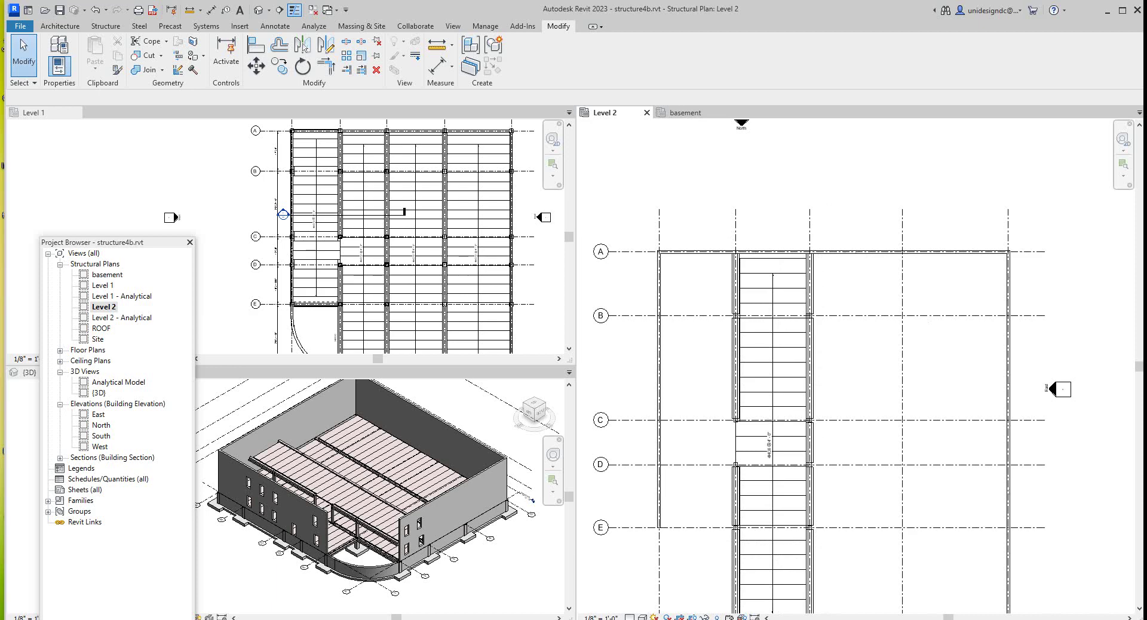
scroll(659, 427, "up", 3)
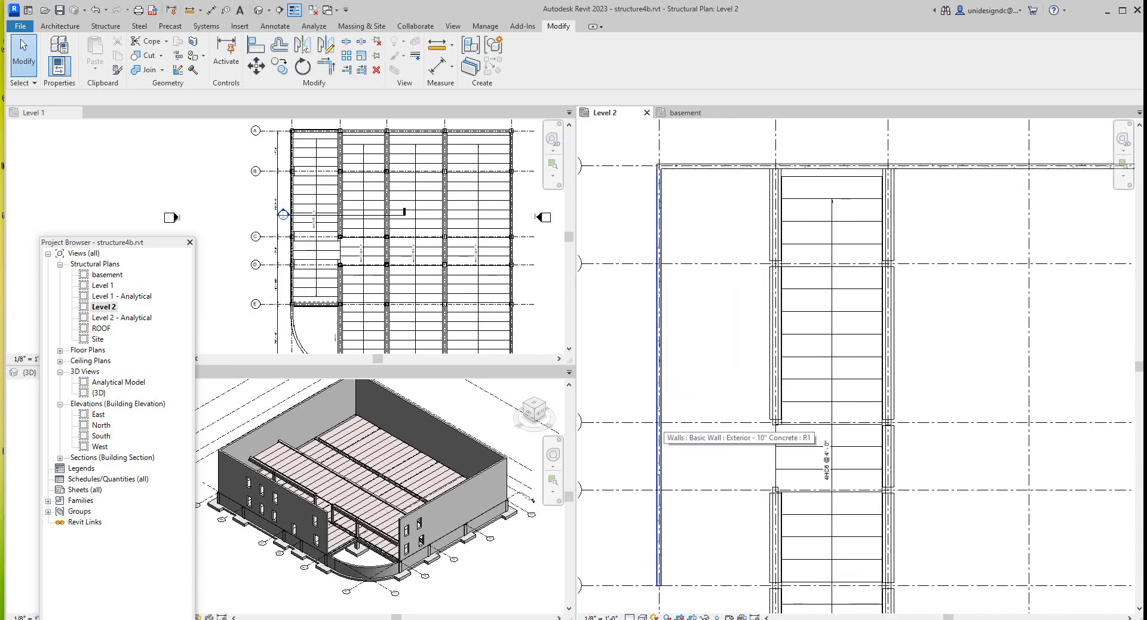
scroll(660, 428, "up", 1)
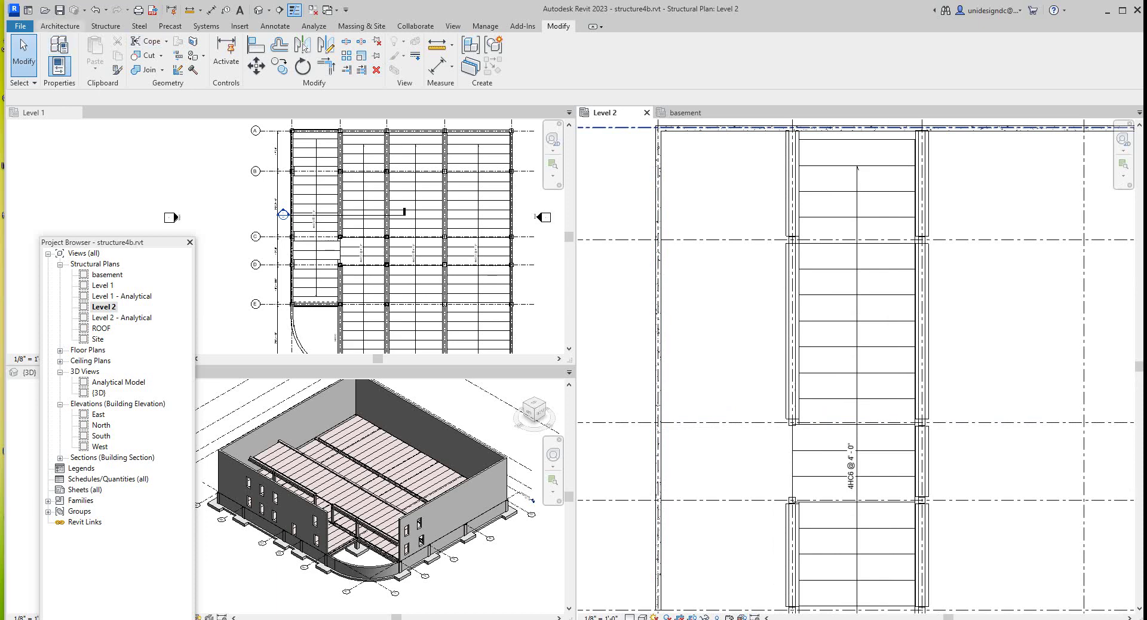
left_click(105, 26)
left_click(54, 54)
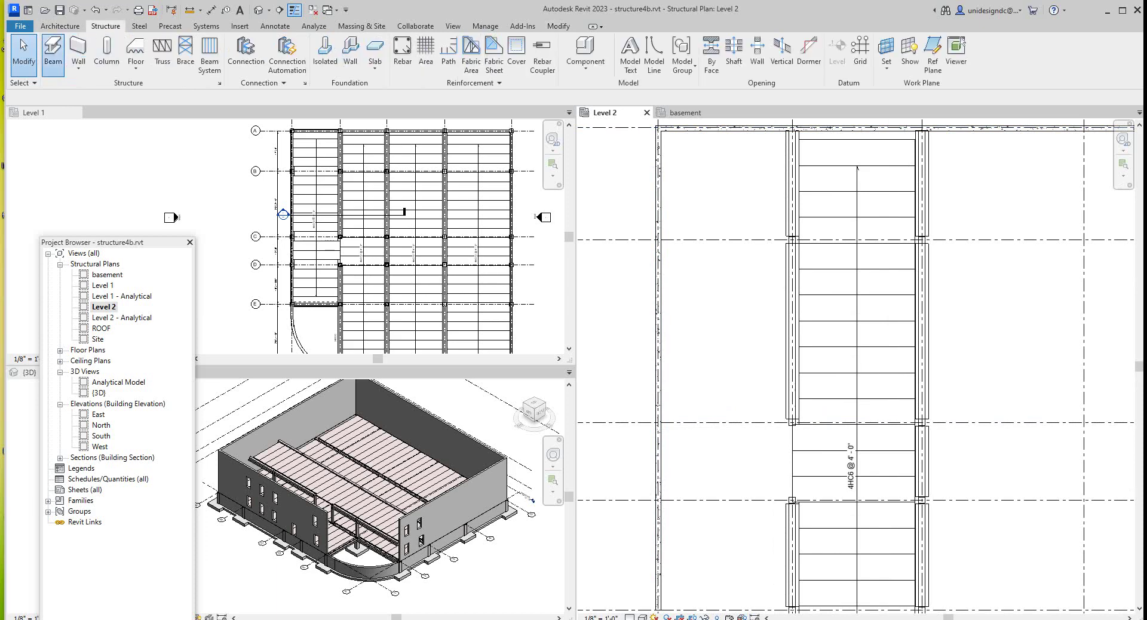
scroll(792, 421, "up", 2)
left_click(793, 421)
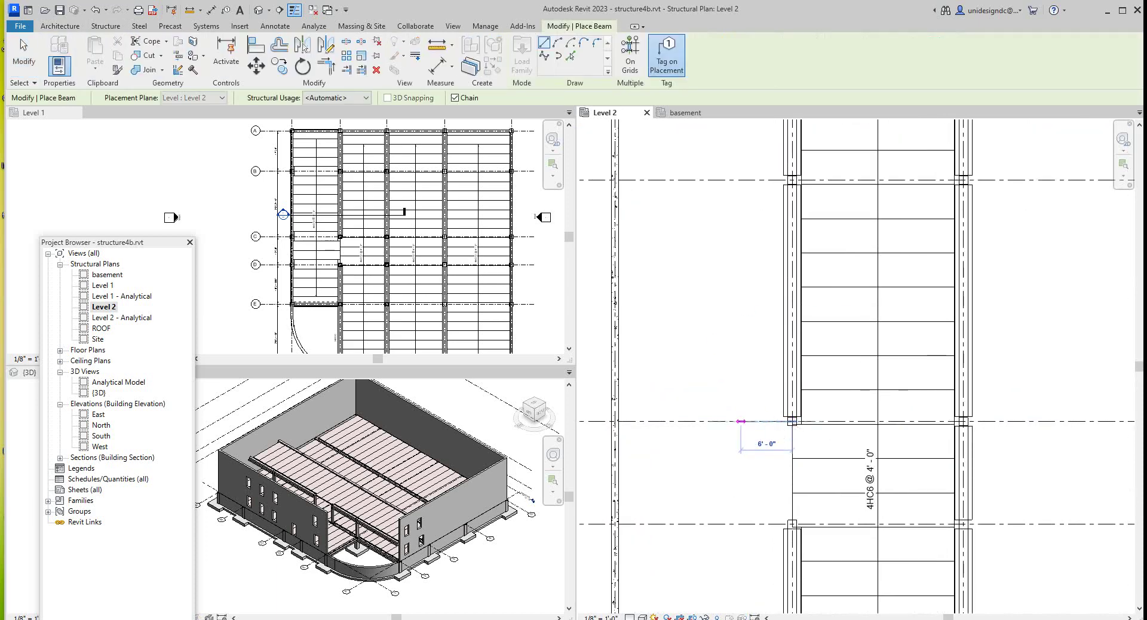
left_click(622, 422)
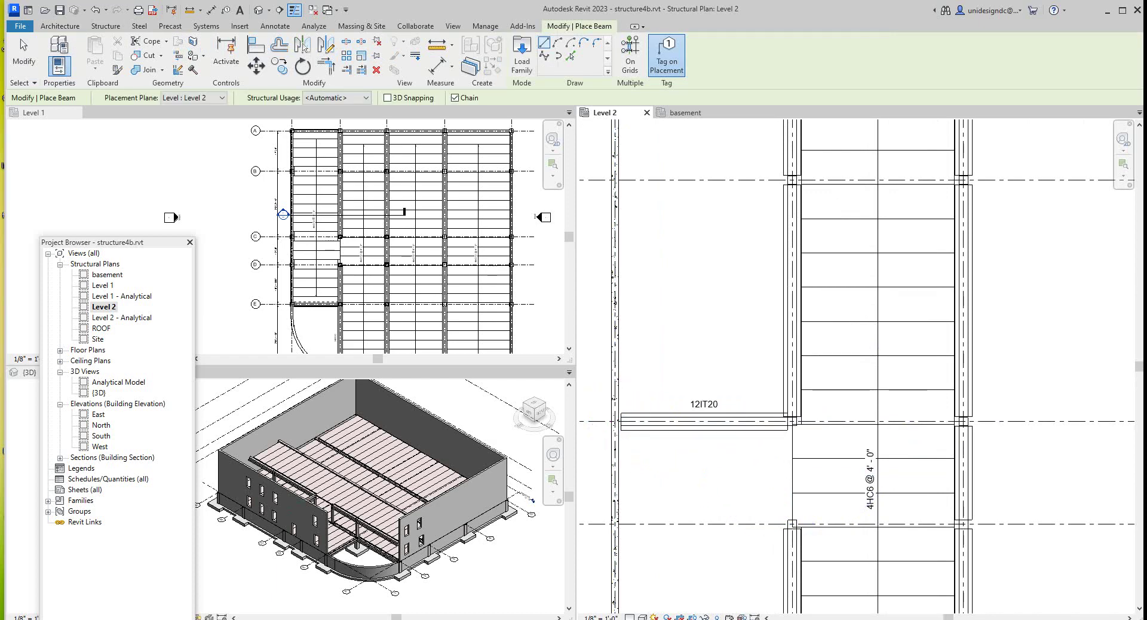
Choose the Precast-Hollow Core Slab 4HC8 type for new structural framing.
scroll(703, 434, "down", 2)
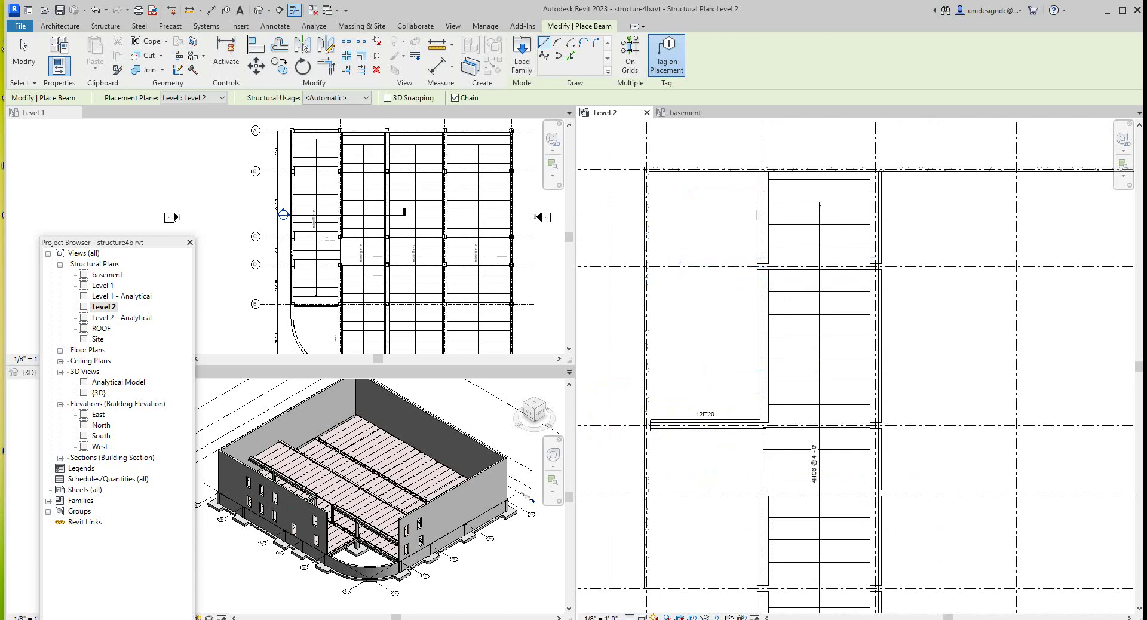
scroll(678, 331, "down", 1)
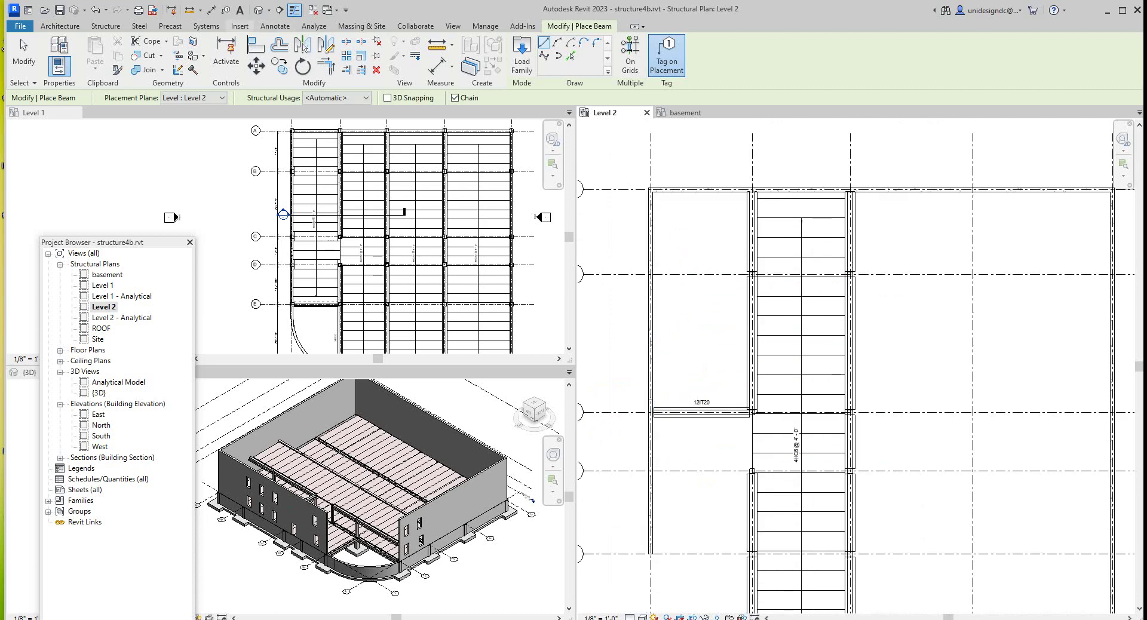
left_click(105, 25)
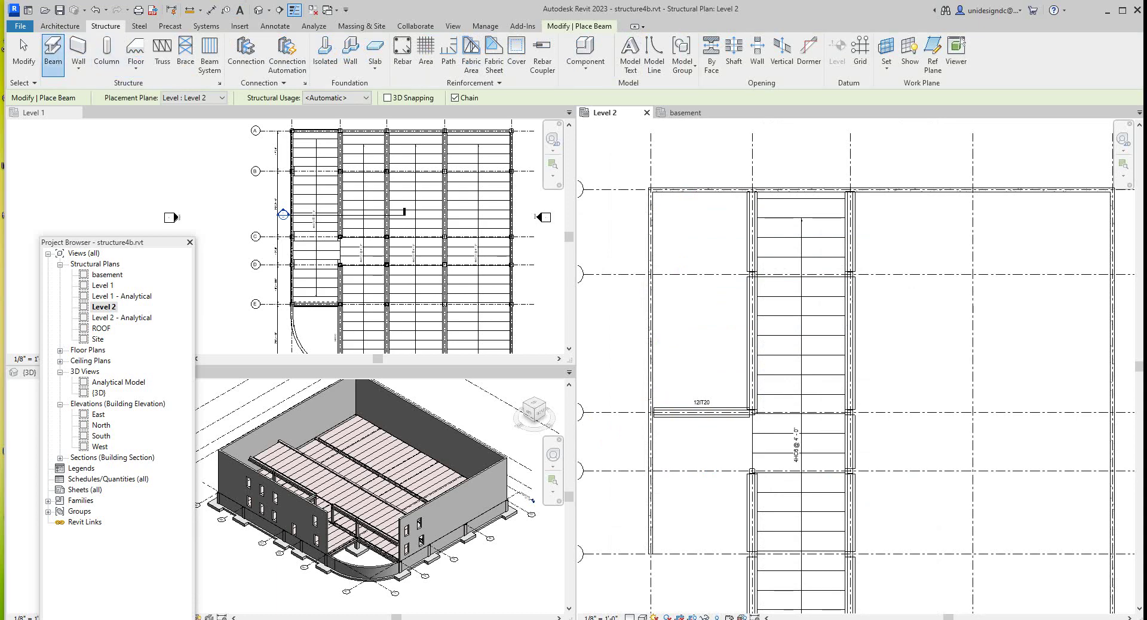
left_click(60, 619)
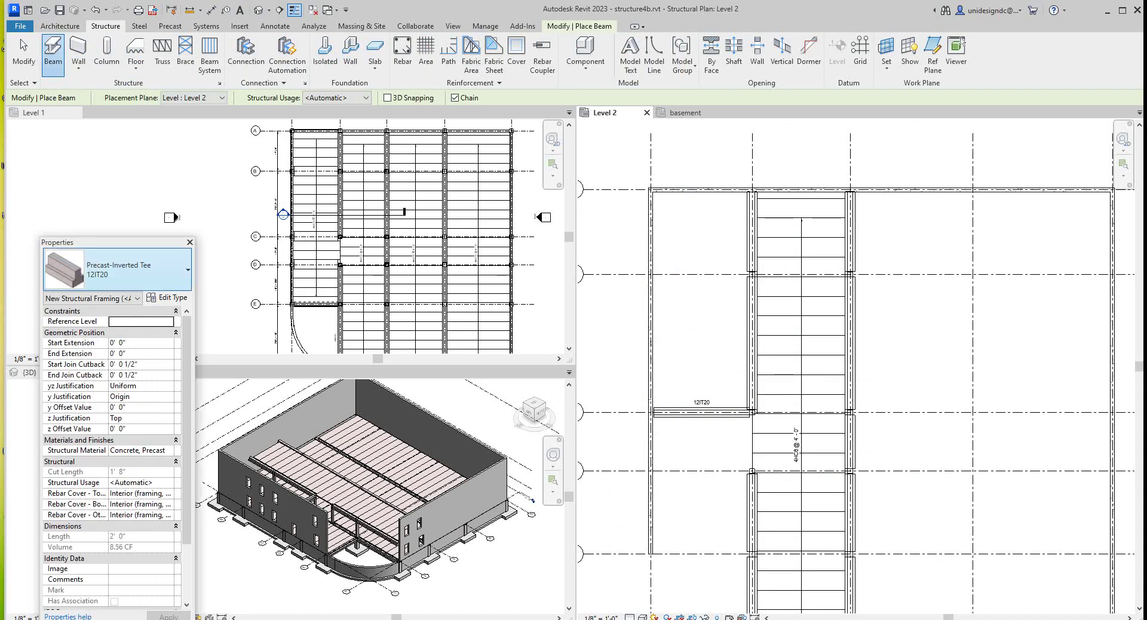
left_click(119, 269)
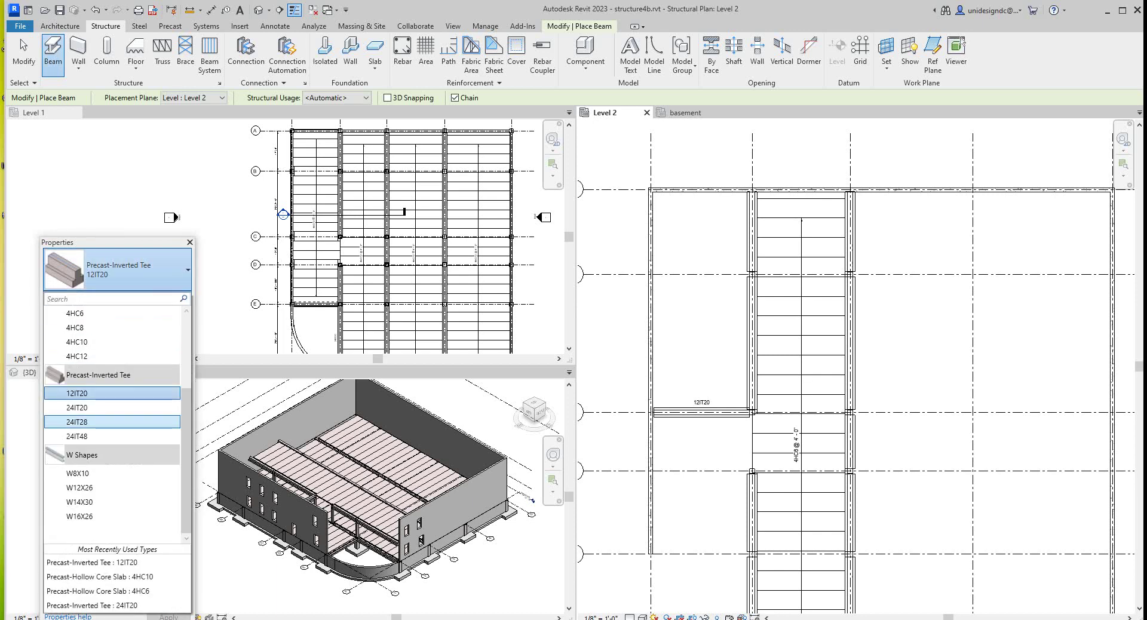
scroll(113, 418, "up", 3)
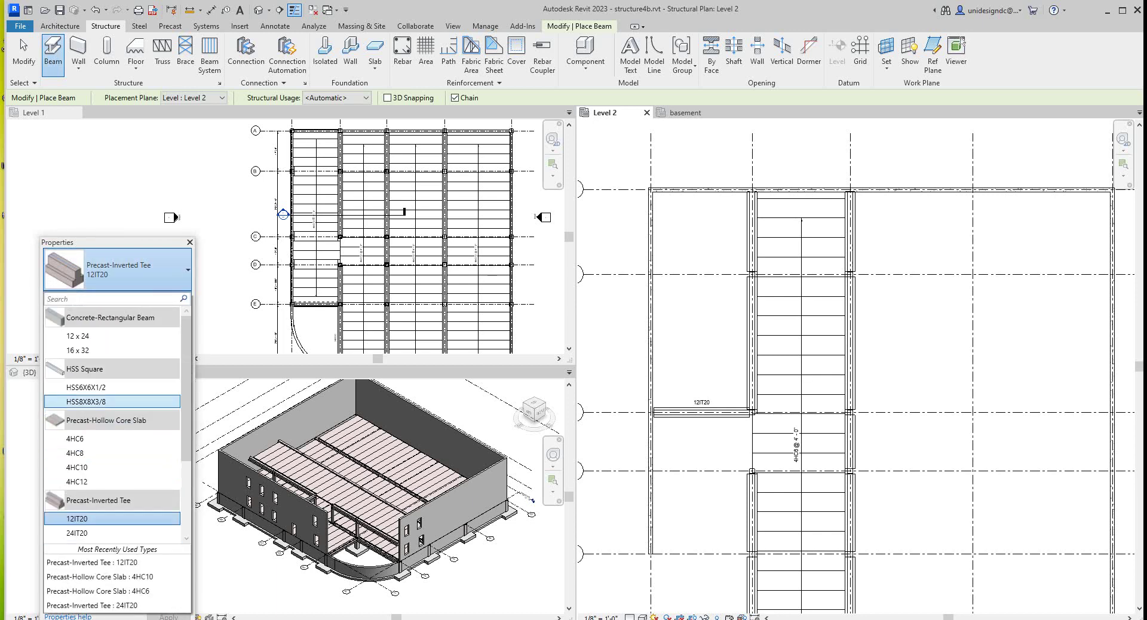
scroll(112, 418, "down", 3)
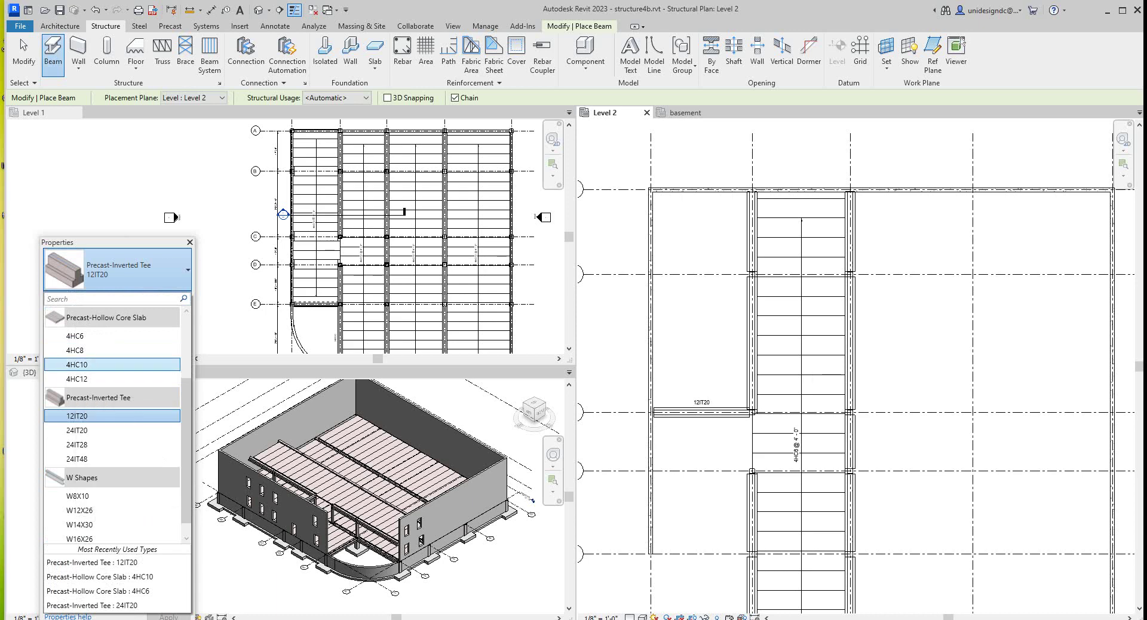
left_click(95, 350)
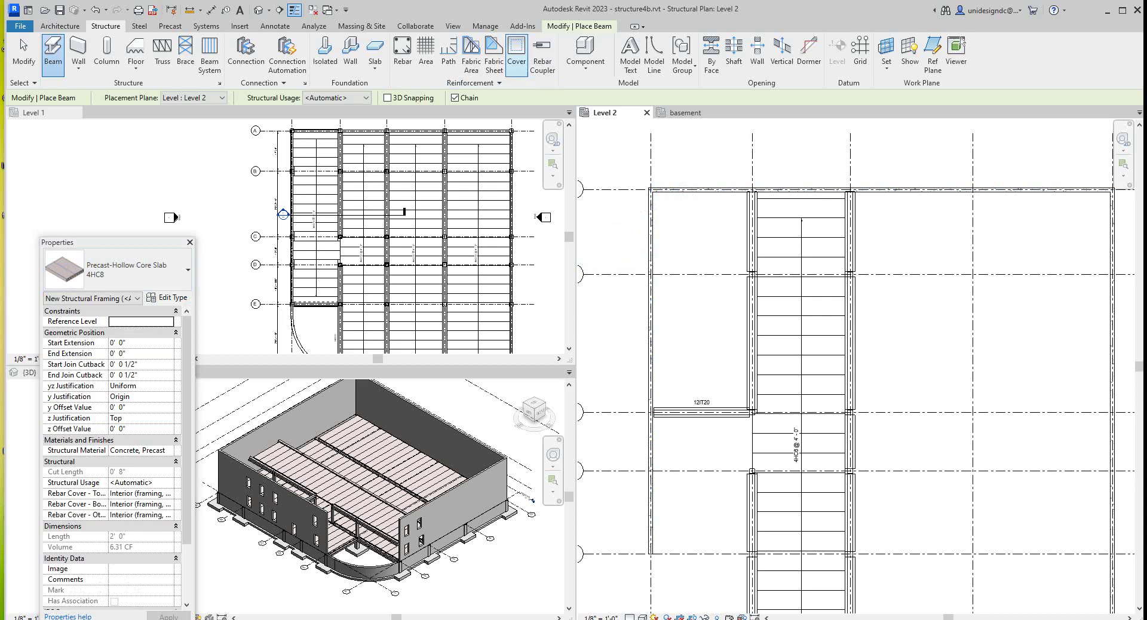
Start sketching a structural beam system with boundary lines picked on the grid A wall, left exterior wall, left beam line and 12IT20 beam, dismissing the save reminder.
left_click(209, 55)
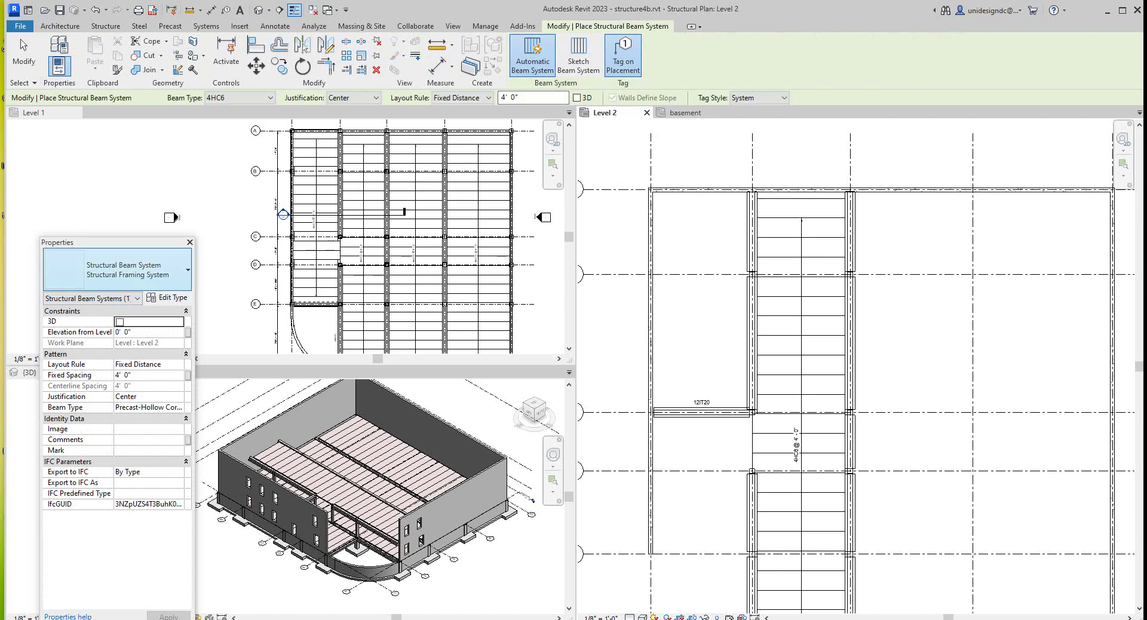
left_click(117, 269)
left_click(103, 318)
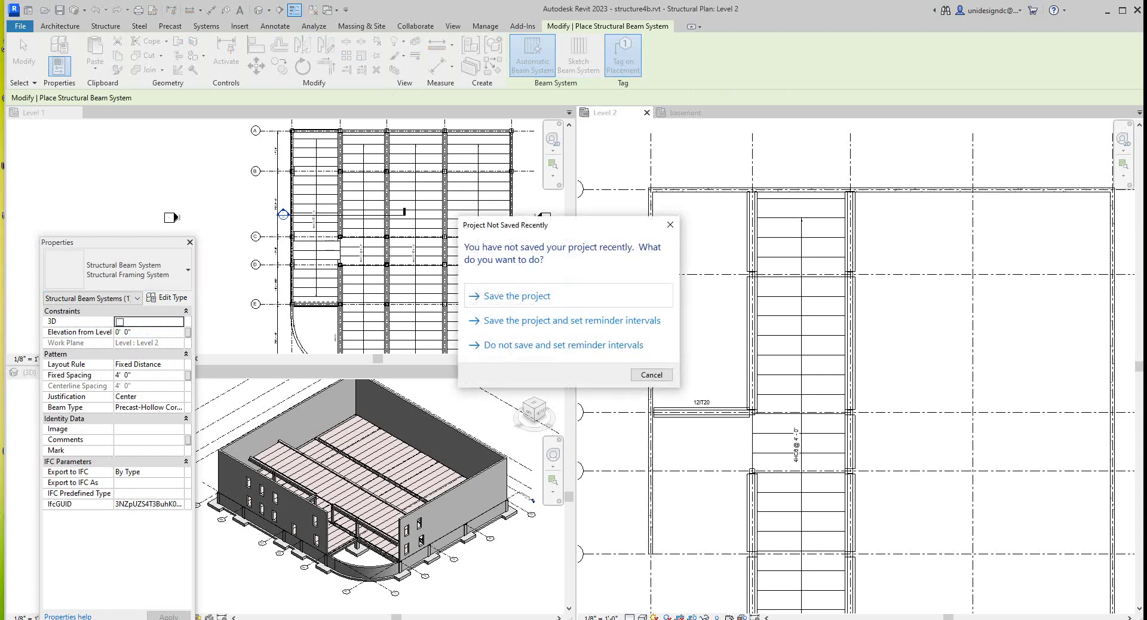
left_click(651, 375)
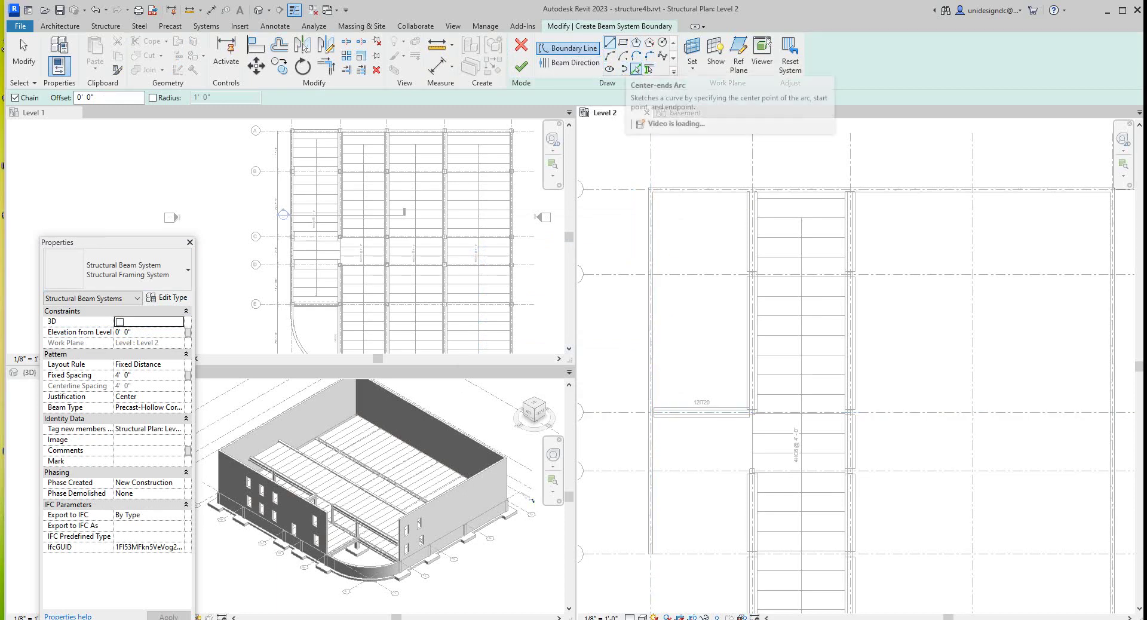
left_click(637, 69)
left_click(882, 192)
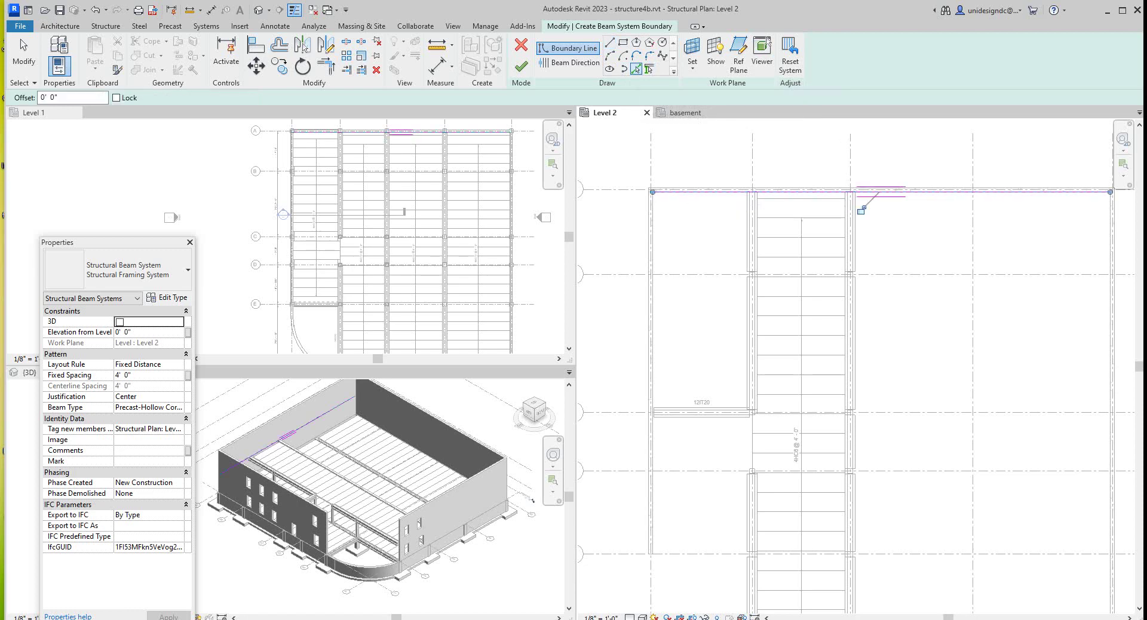
left_click(652, 373)
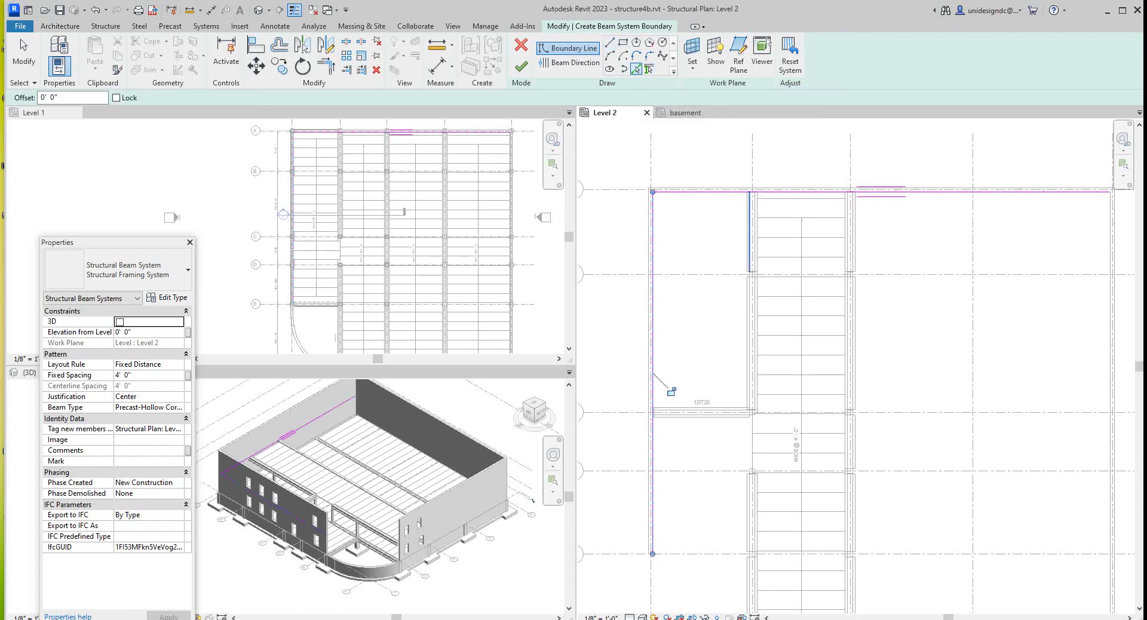
left_click(748, 233)
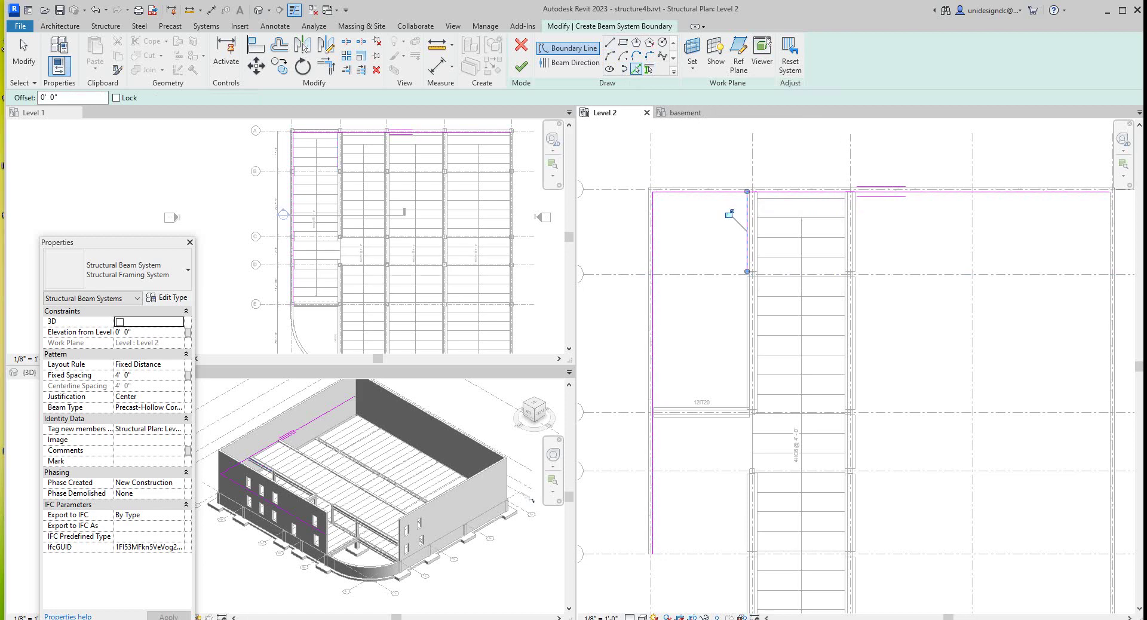
left_click(702, 410)
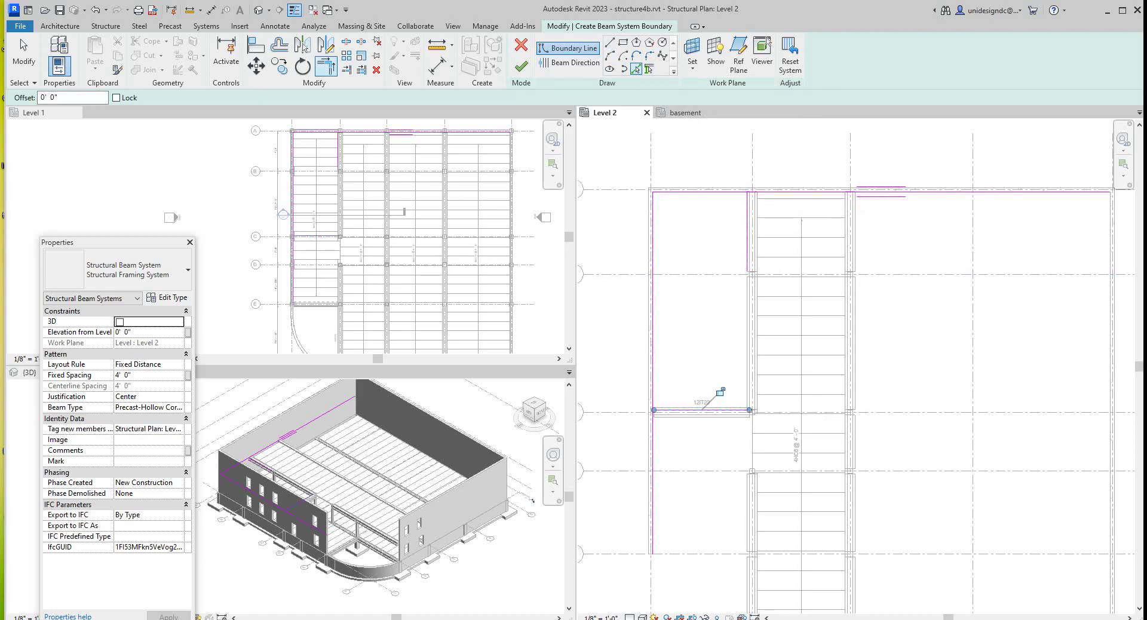
Try to trim the sketched beam system boundary into closed corners at the left beam line, 12IT20 beam and left exterior wall.
left_click(326, 66)
left_click(748, 263)
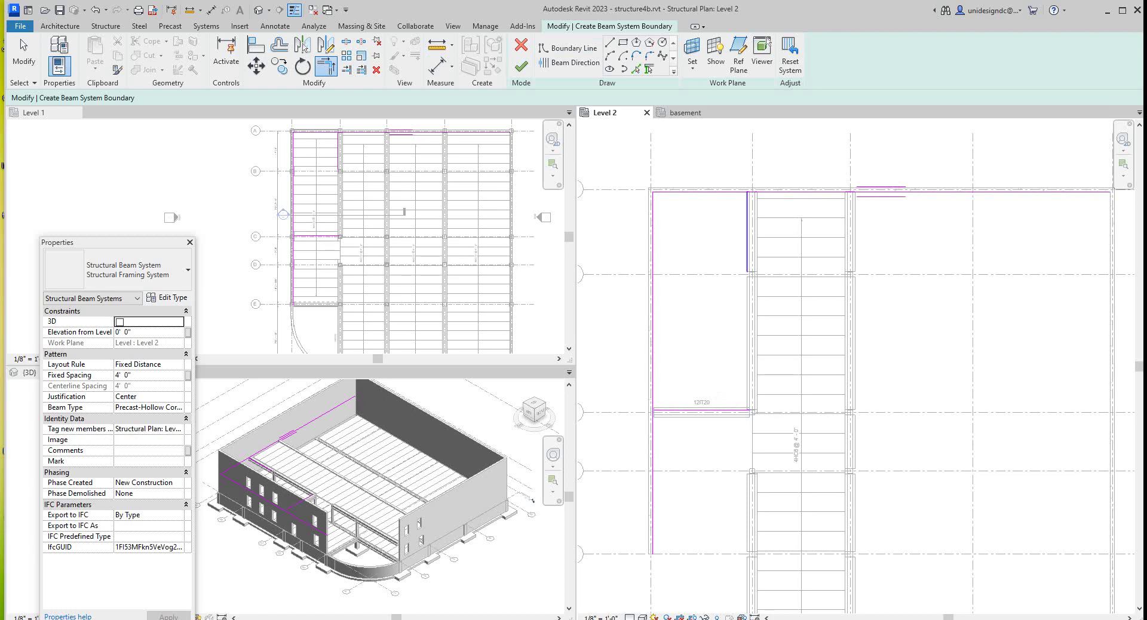
left_click(741, 411)
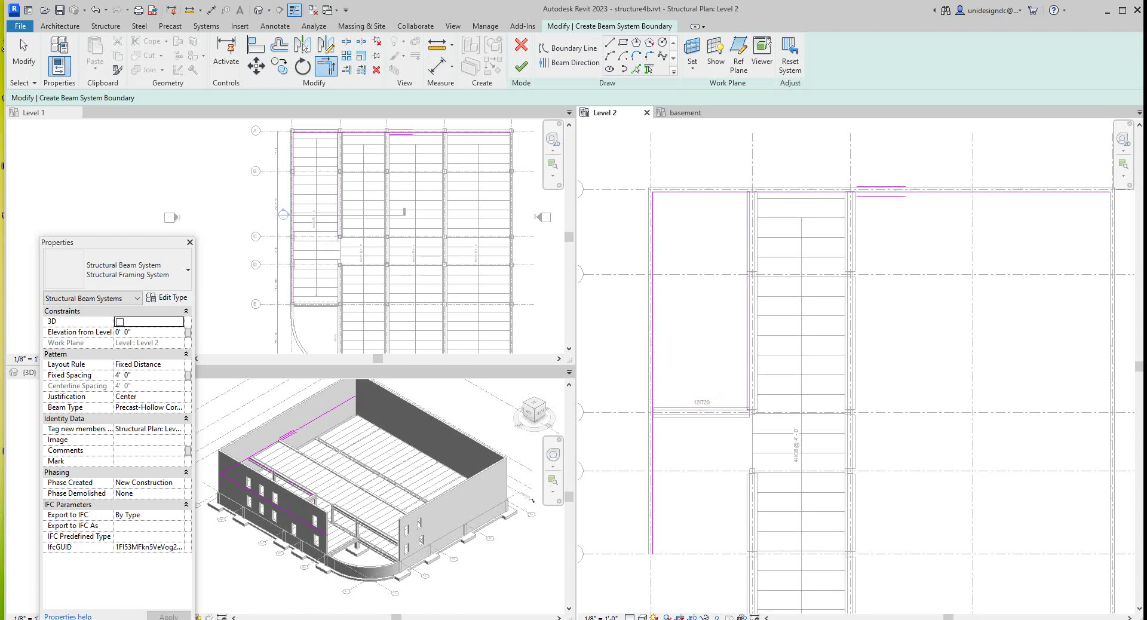
left_click(653, 390)
scroll(730, 412, "up", 4)
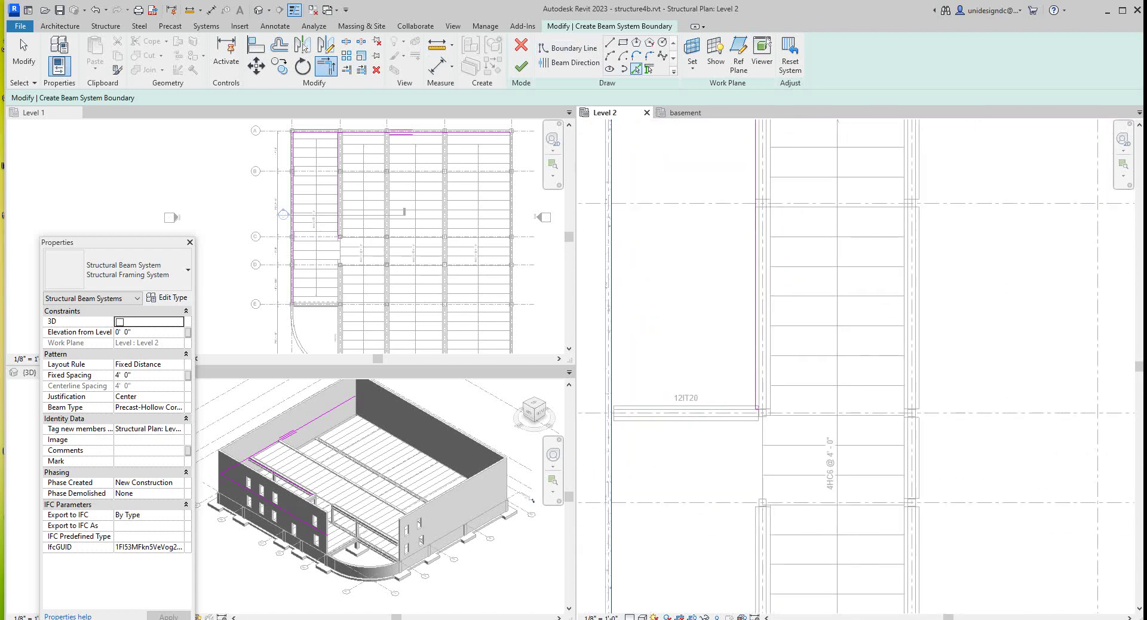
Try to pick the 12IT20 beam as a boundary line again, and discard the structural beam system sketch.
left_click(636, 69)
left_click(720, 410)
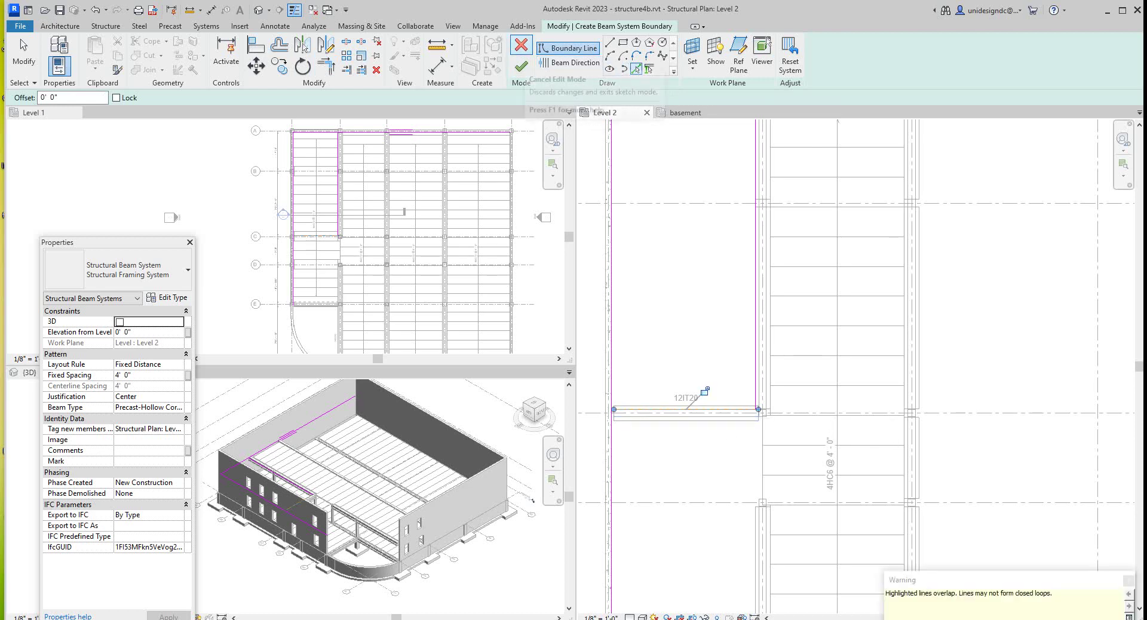
left_click(521, 45)
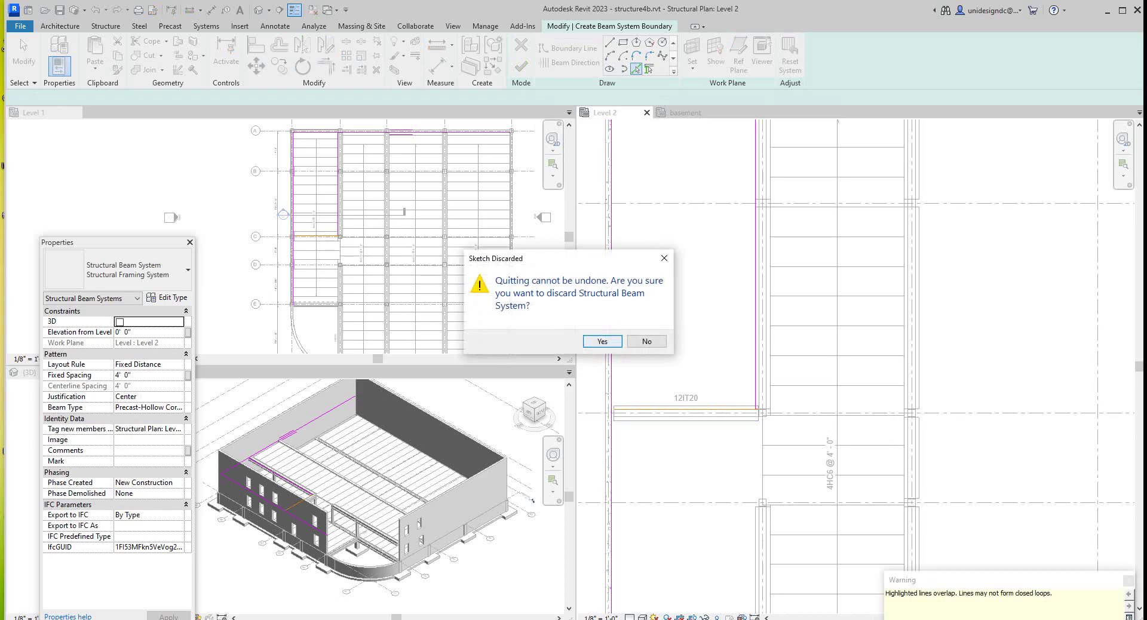
left_click(602, 341)
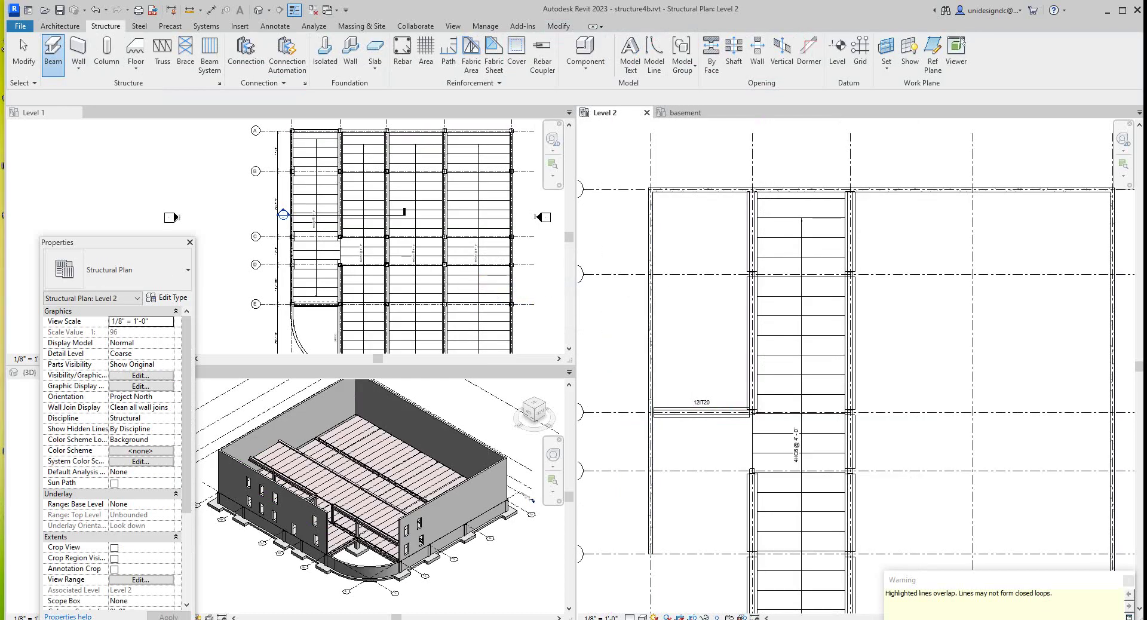
key("Escape")
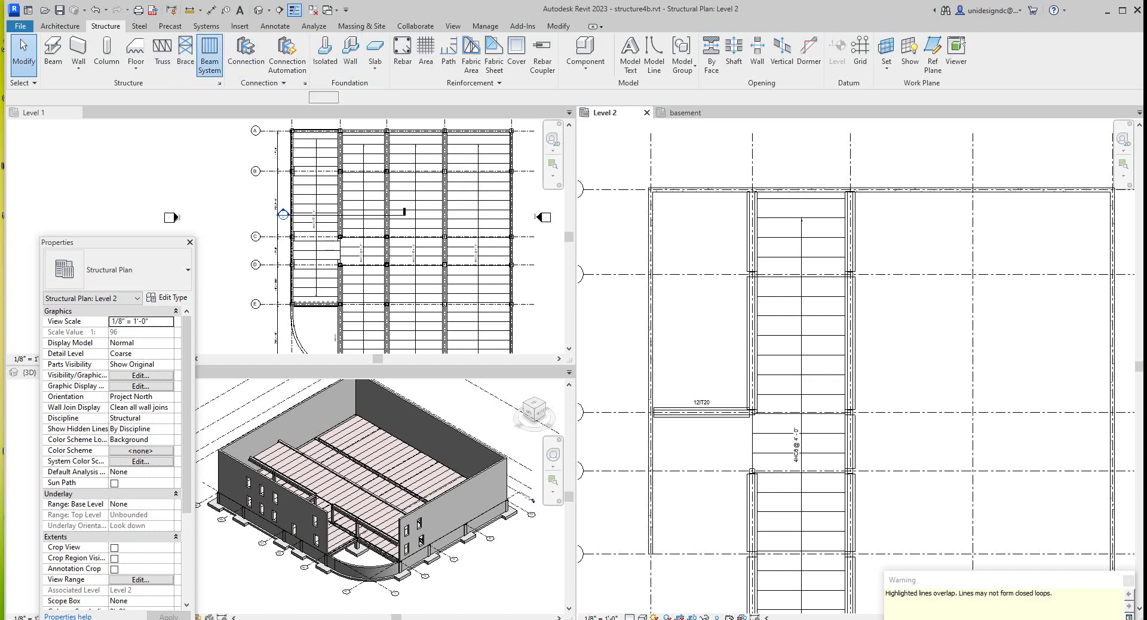
left_click(209, 57)
left_click_drag(127, 244, 115, 158)
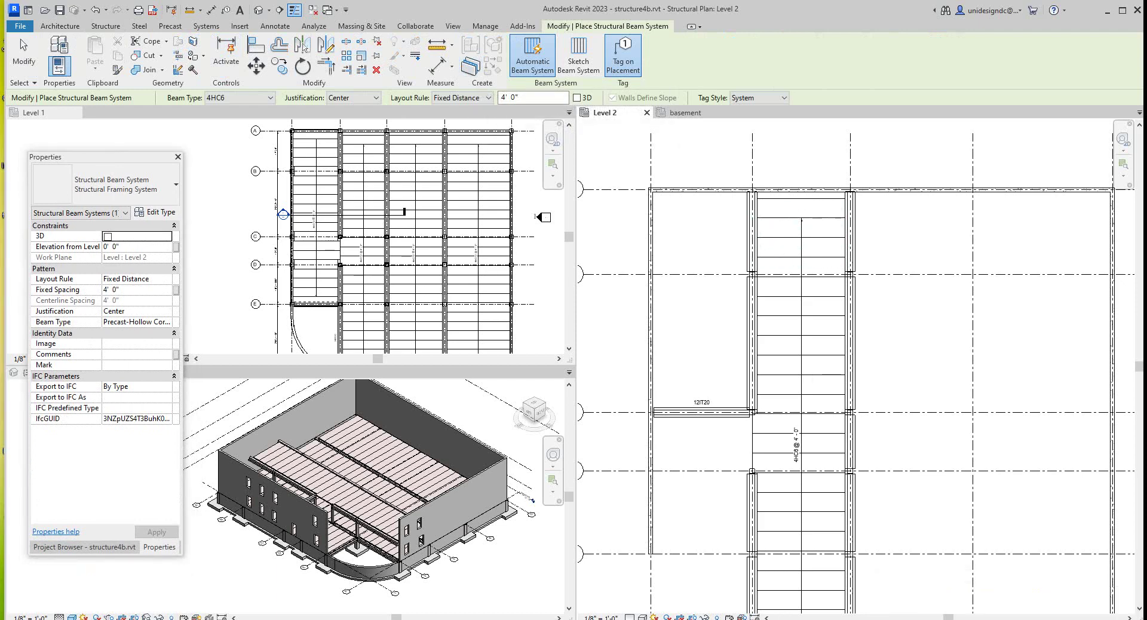
scroll(669, 143, "down", 2)
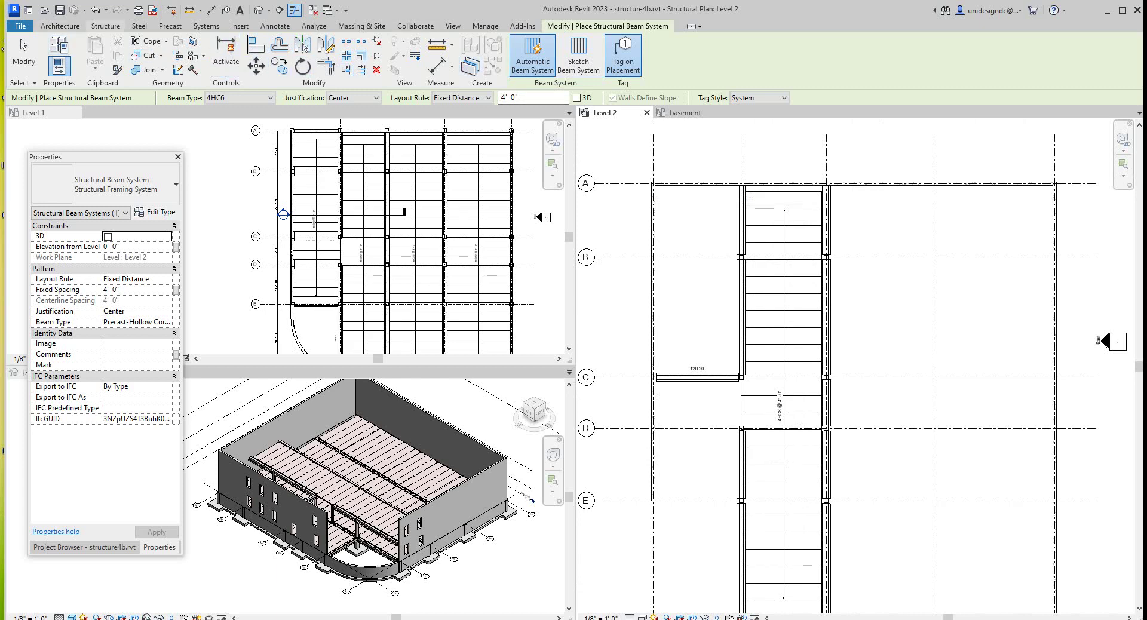
Try to place 4HC8 beams by picking the grid A wall, left exterior wall, 12IT20 beam and left beam line.
left_click(105, 26)
left_click(52, 53)
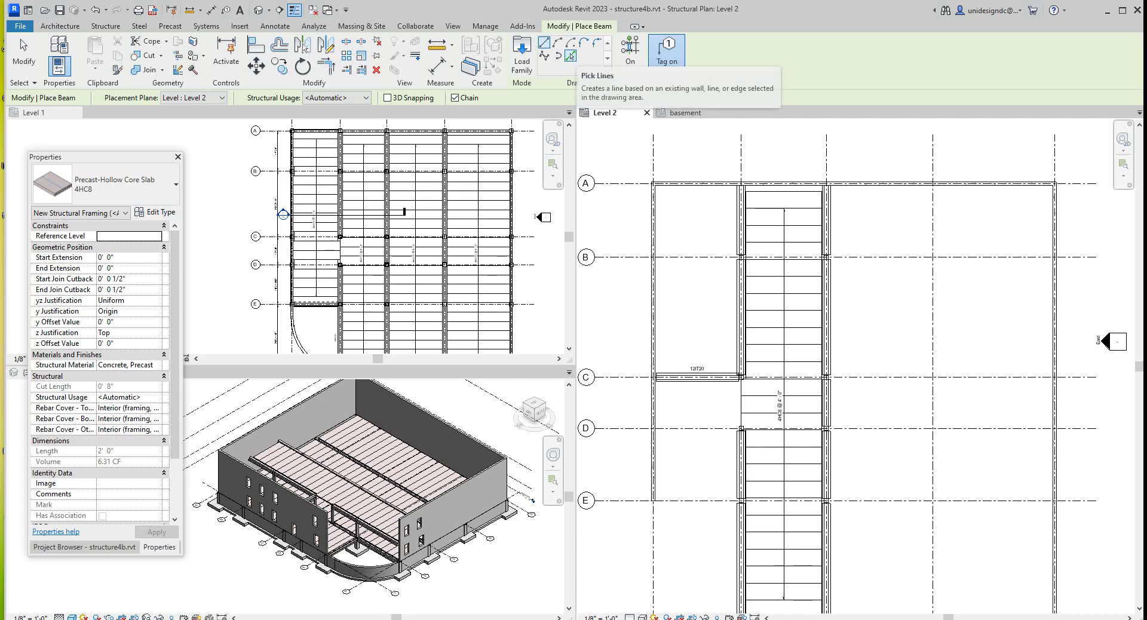
left_click(570, 55)
scroll(673, 191, "up", 2)
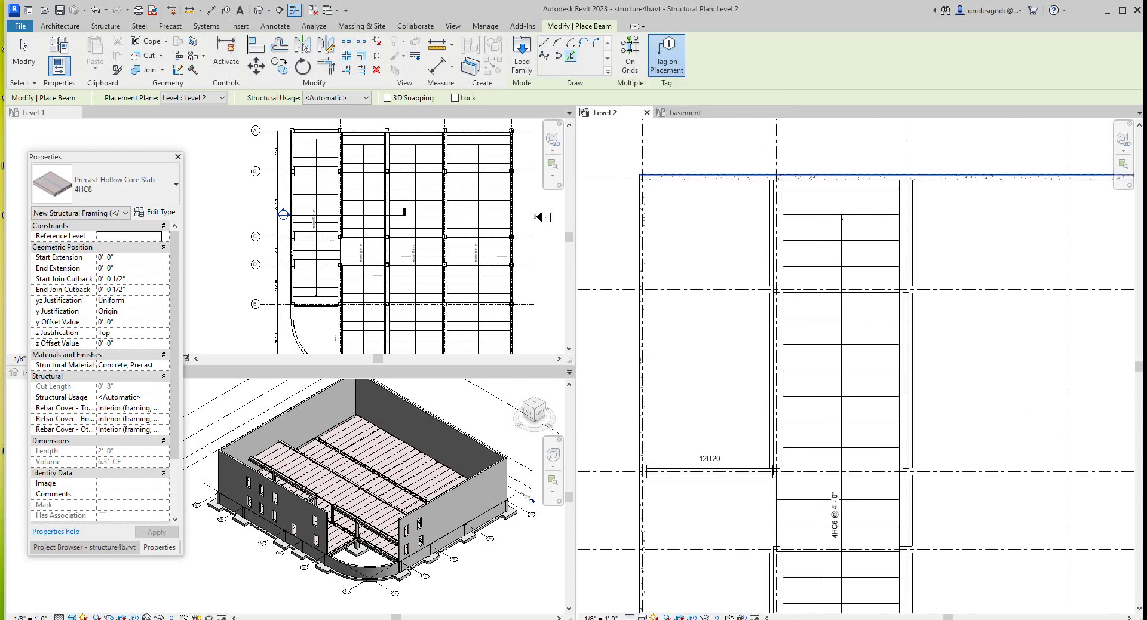
left_click(670, 181)
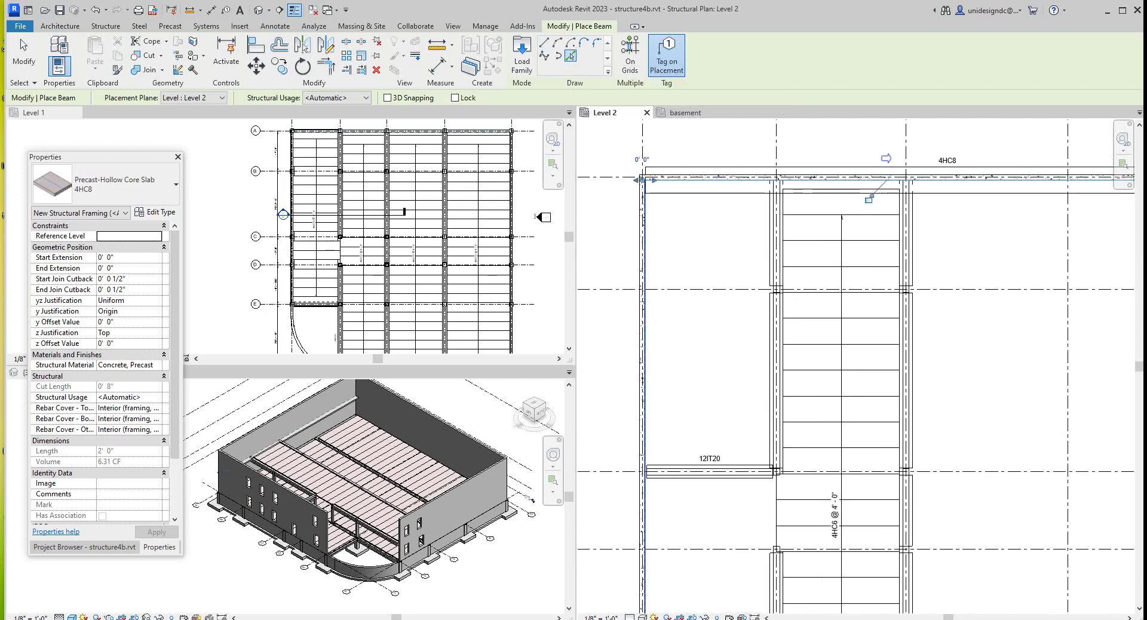
left_click(644, 389)
scroll(662, 468, "up", 1)
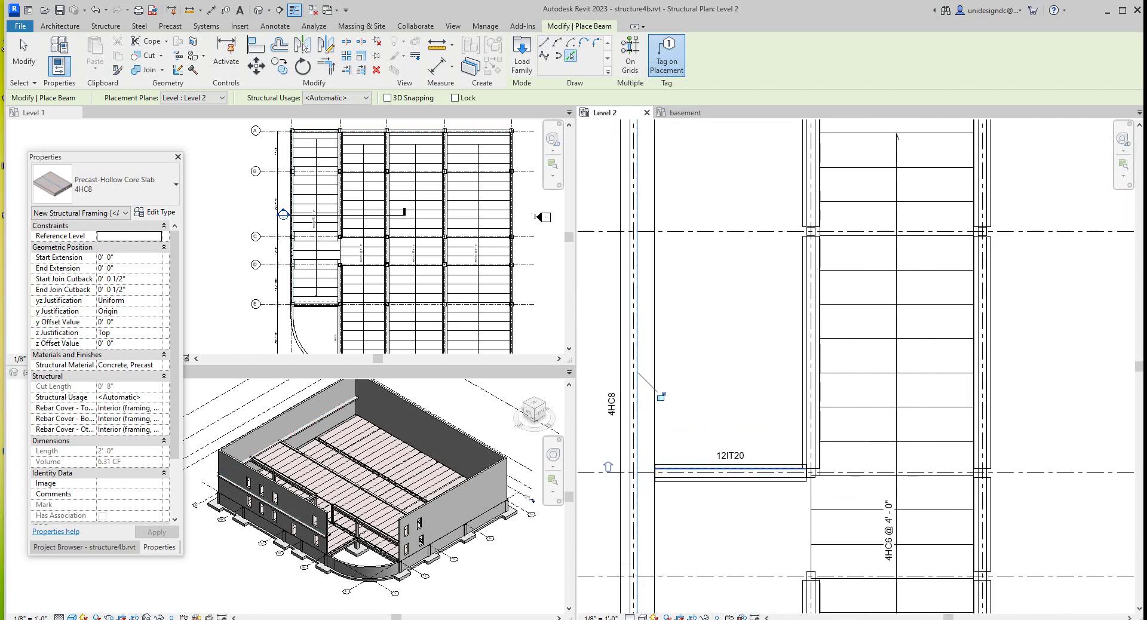
left_click(662, 468)
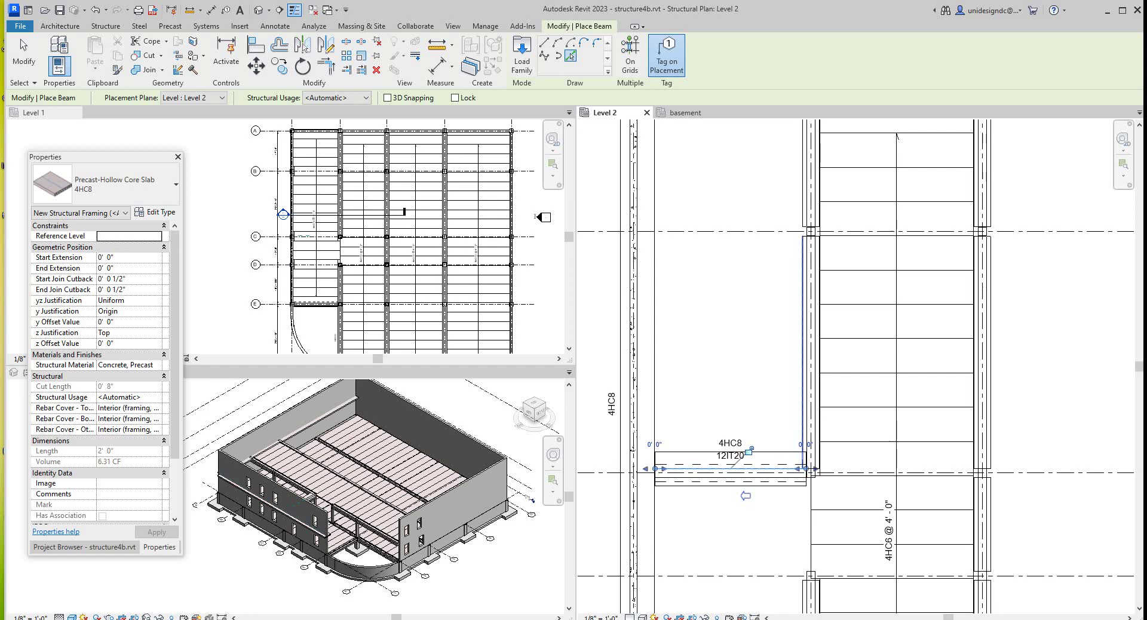
left_click(803, 406)
right_click(788, 404)
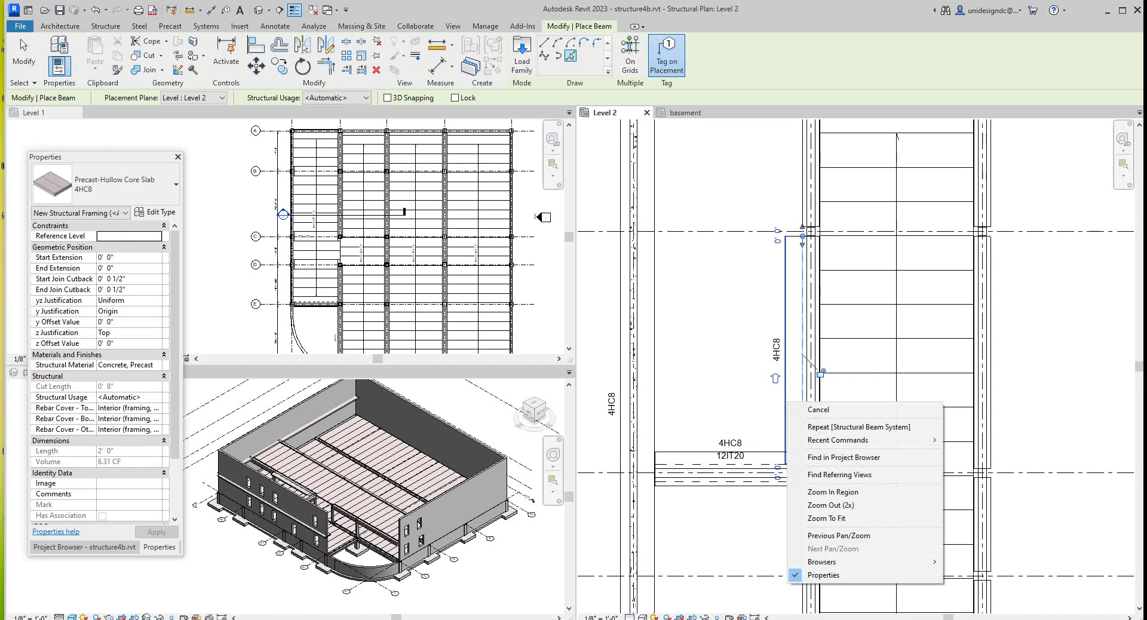
Undo all the 4HC8 beams placed by picking lines around the left bay.
left_click(96, 10)
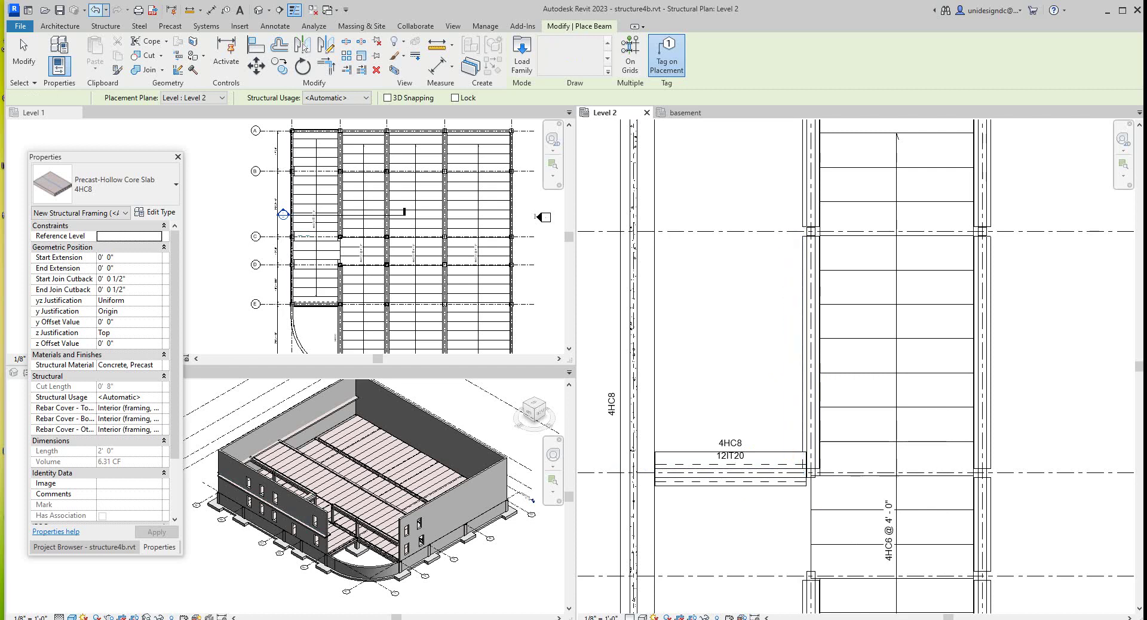
left_click(96, 10)
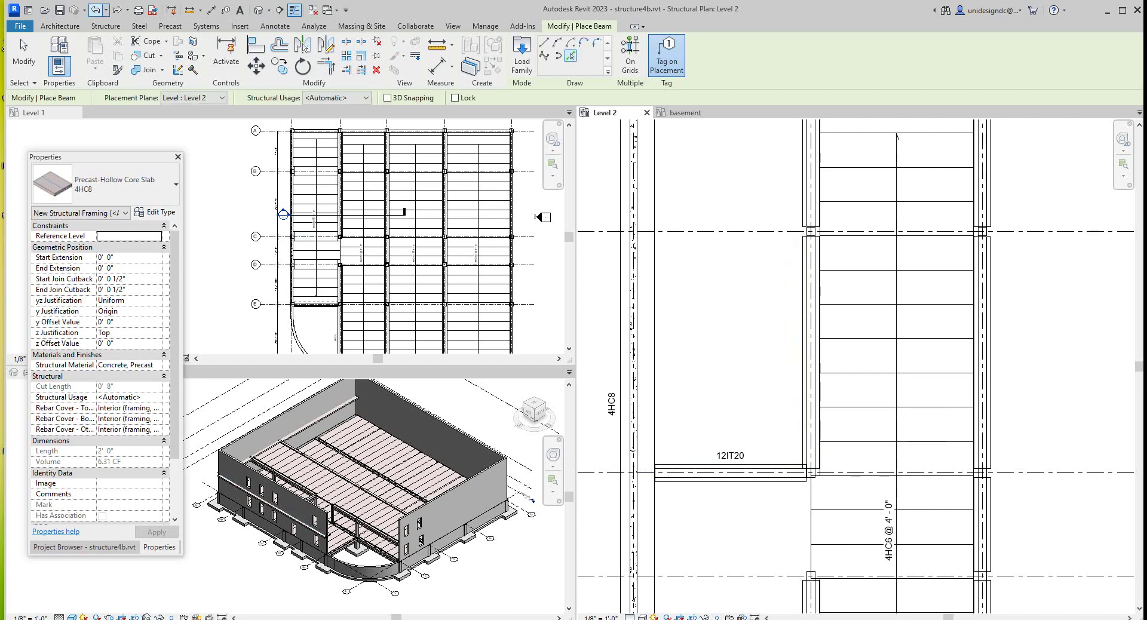
scroll(672, 469, "down", 2)
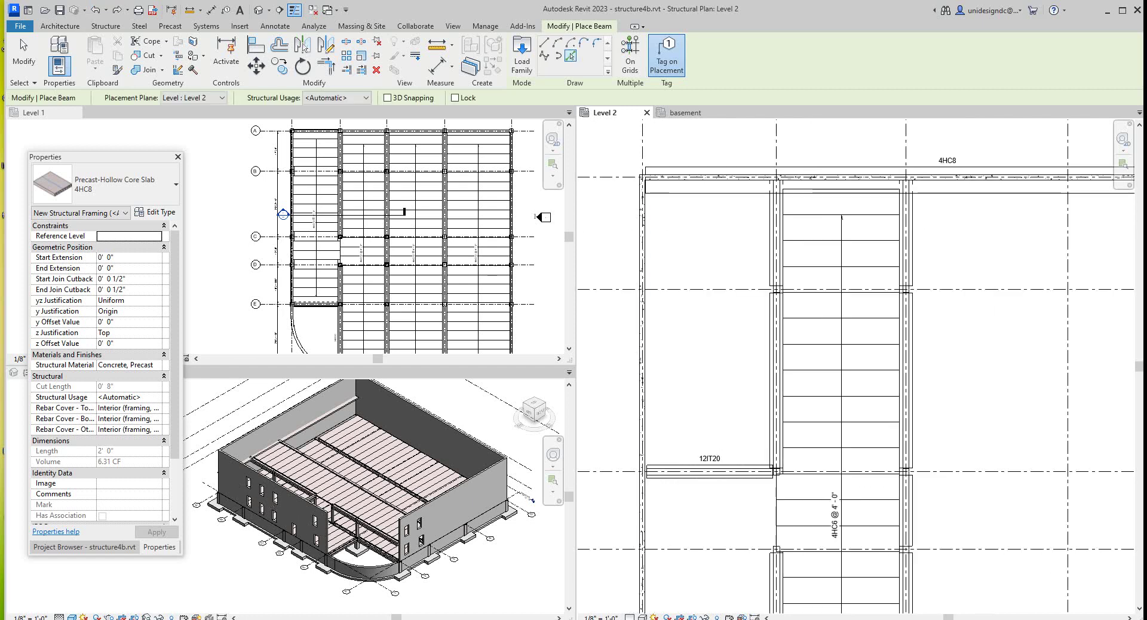
left_click(95, 11)
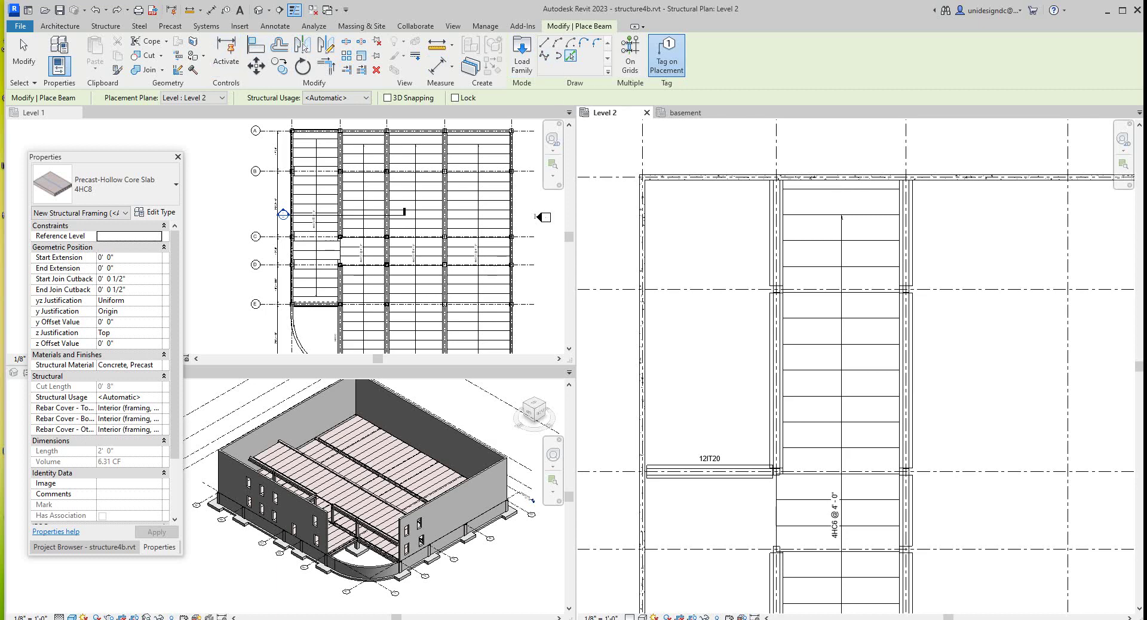
Start a sketched structural beam system and draw a rectangular boundary from grid intersection A-2 to C-1, about 20'-8" by 45'-6".
left_click(106, 26)
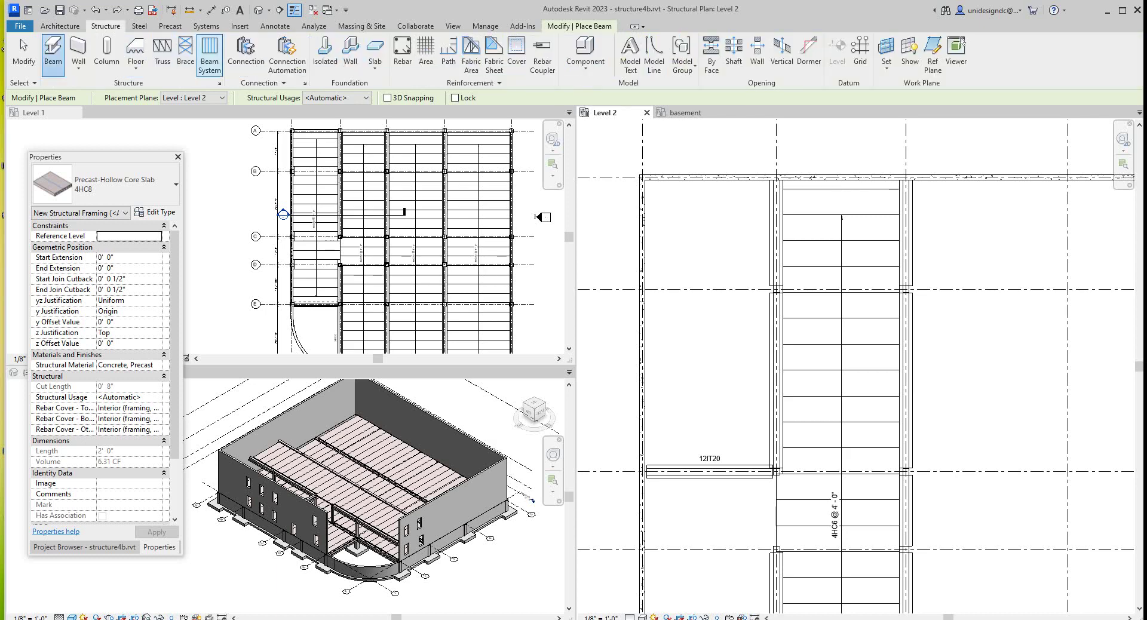
left_click(209, 56)
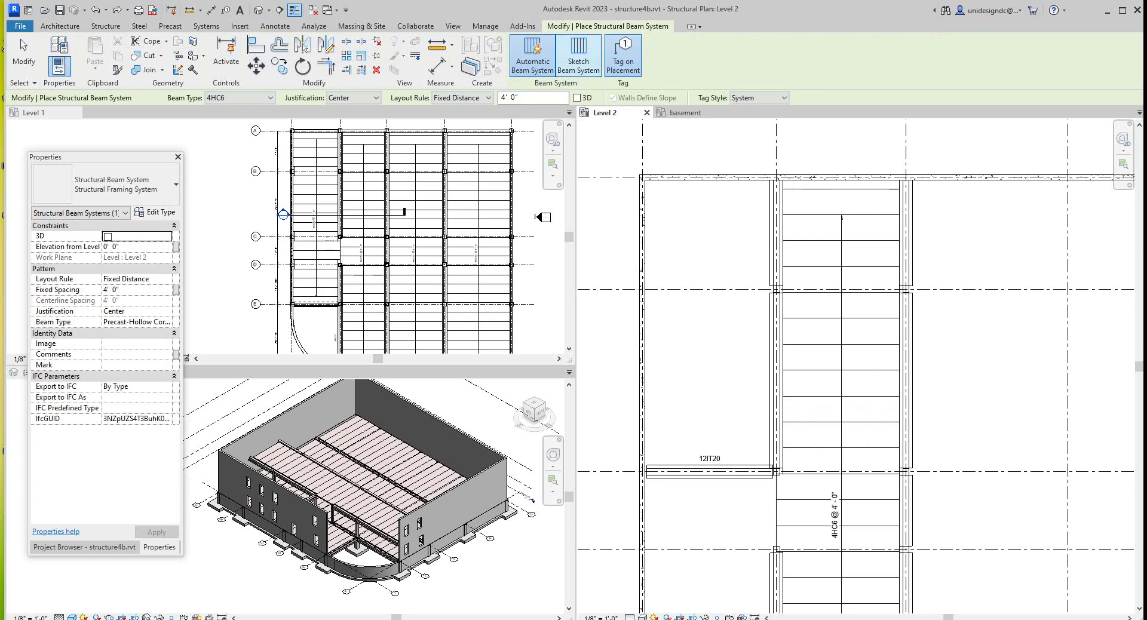
left_click(578, 57)
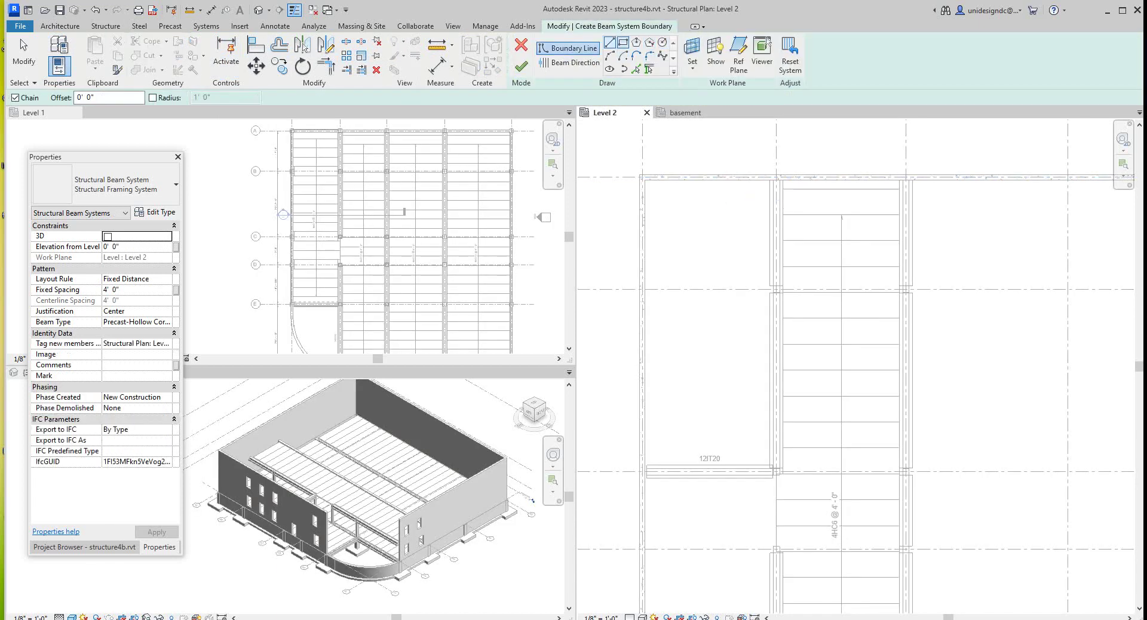
left_click(776, 177)
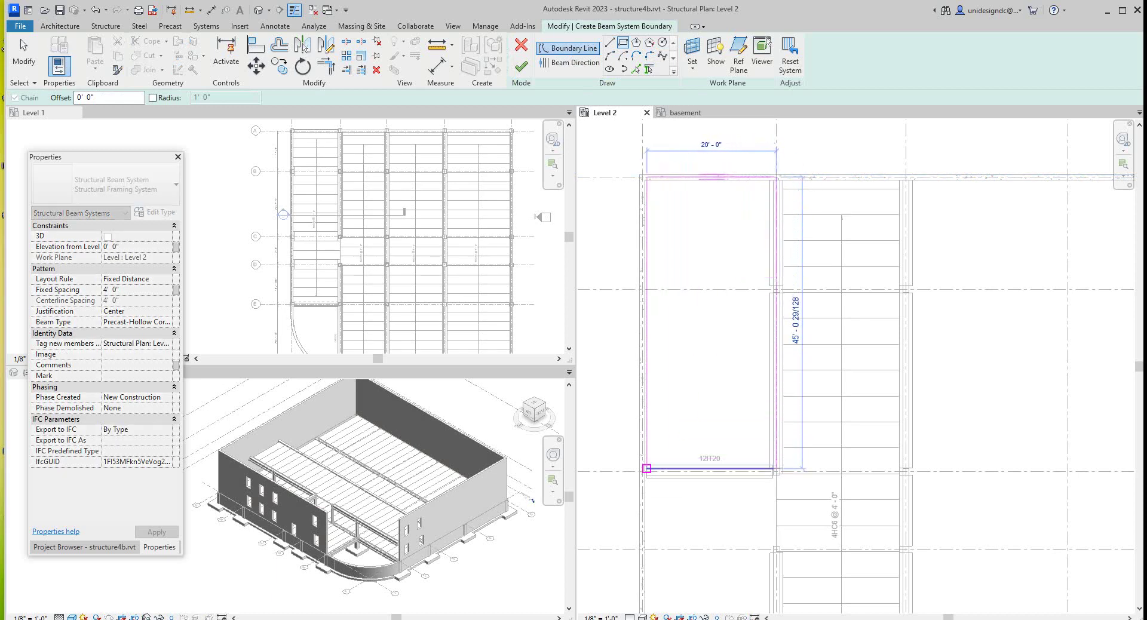
scroll(647, 469, "up", 2)
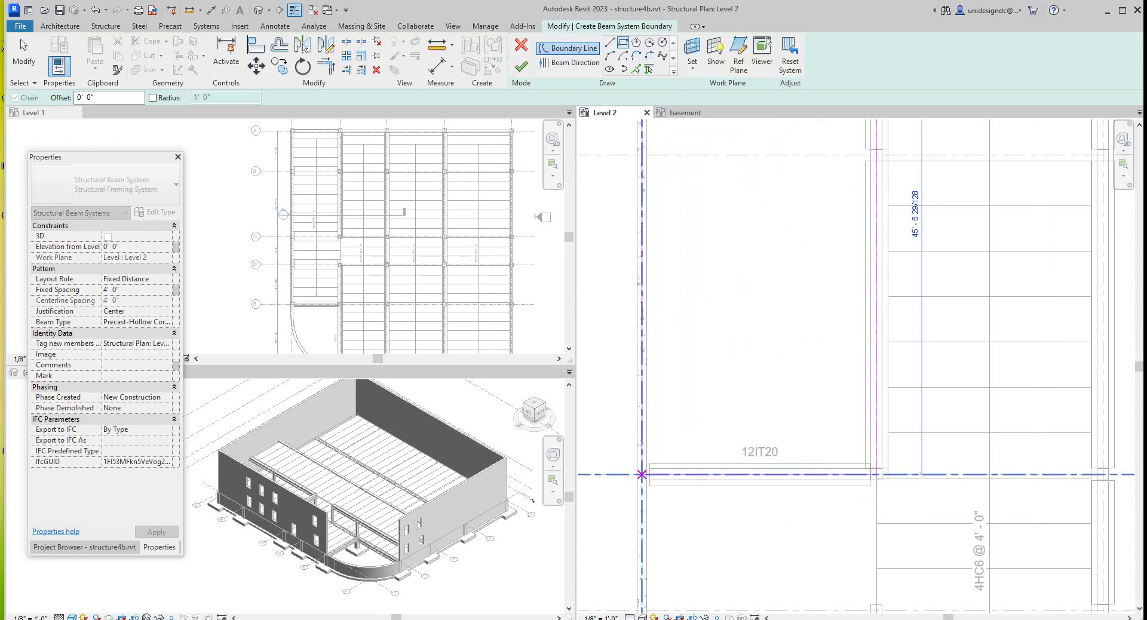
left_click(641, 475)
Finish the boundary sketch to fill the left bay with 4HC6 hollow-core slabs at 4'-0" spacing, and clear the selection.
scroll(801, 410, "down", 4)
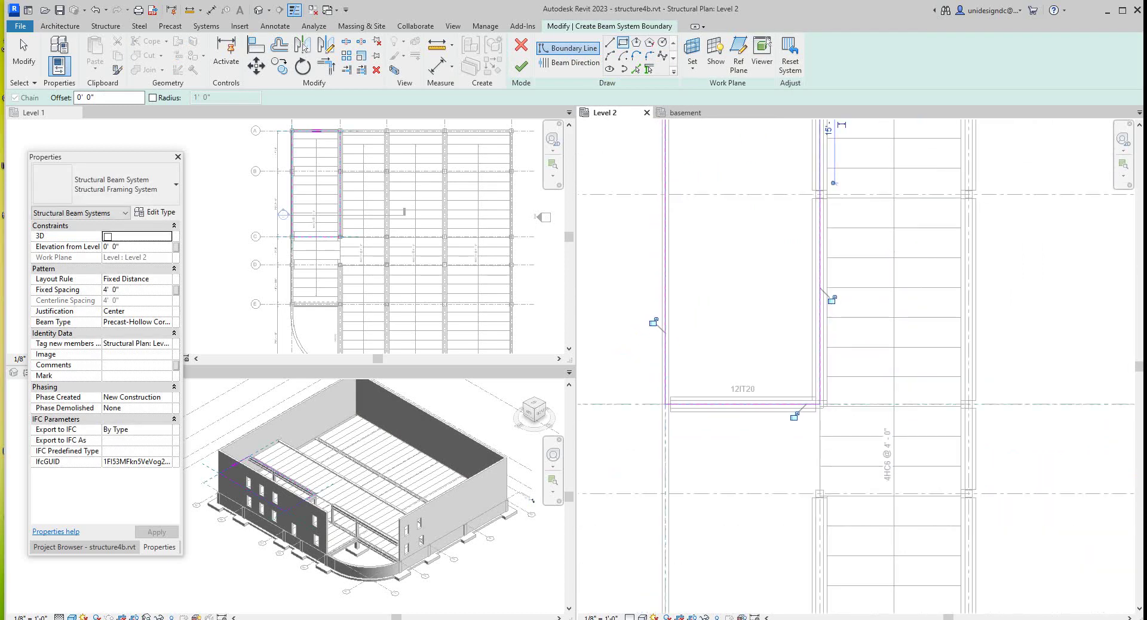
scroll(722, 185, "up", 4)
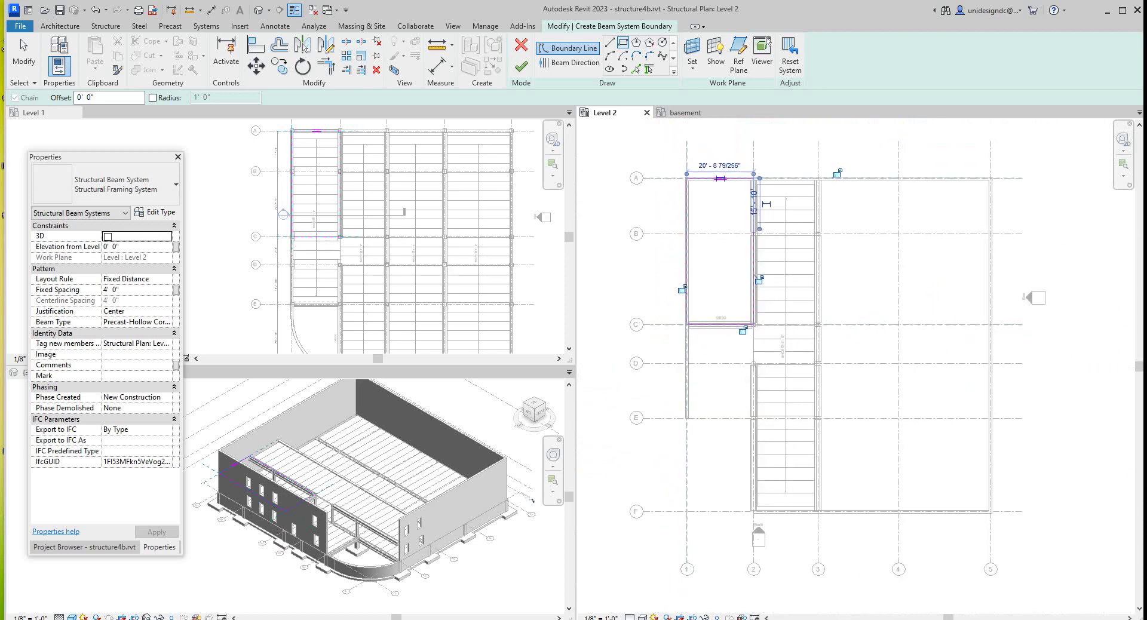
scroll(744, 185, "up", 1)
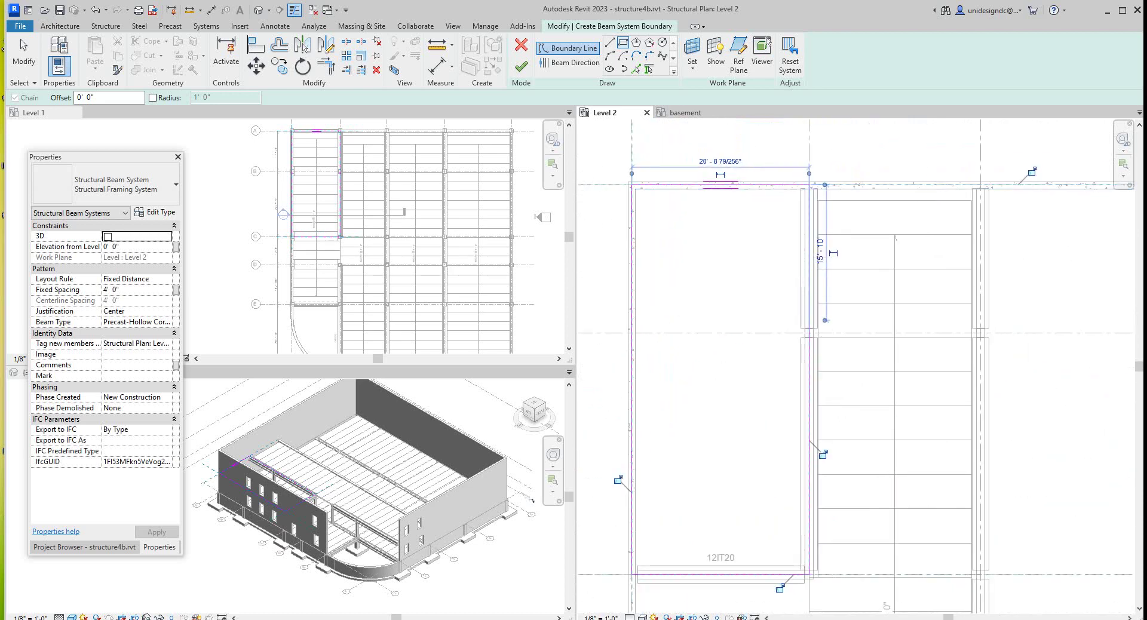
scroll(733, 197, "down", 2)
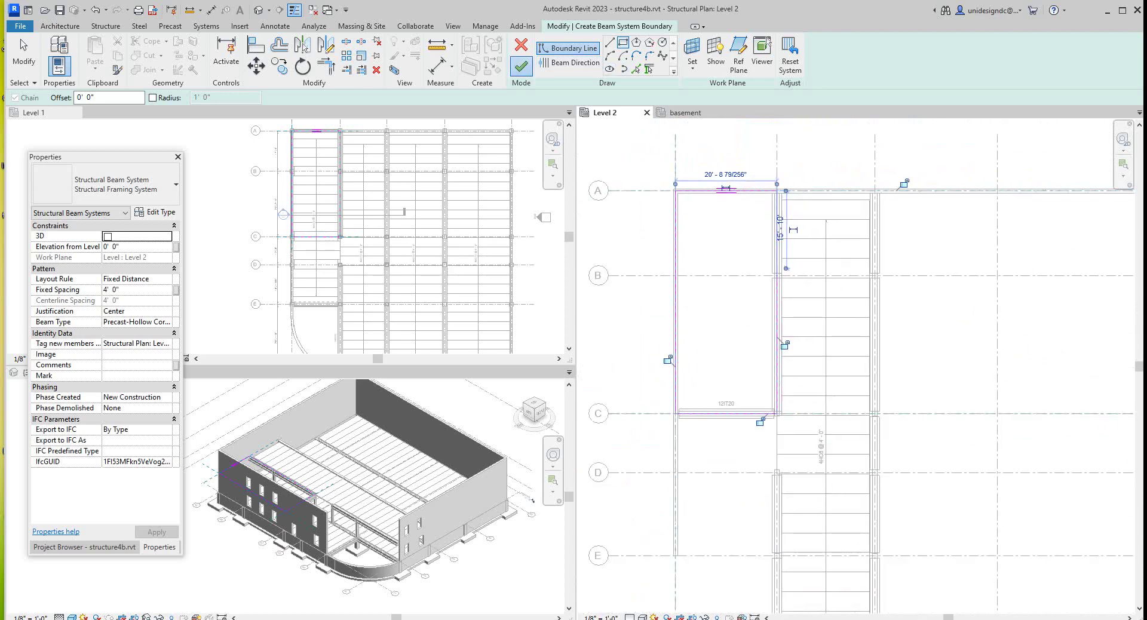
left_click(521, 67)
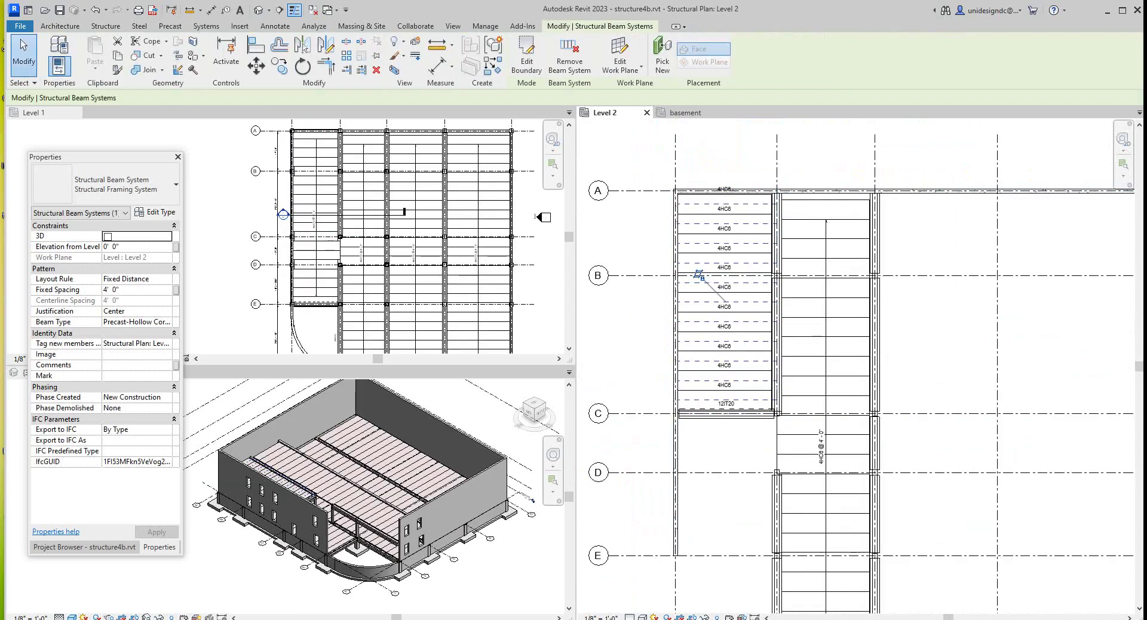
key("Escape")
Examine the new hollow-core slab bay in the Level 2 plan and from a rotated 3D view.
scroll(742, 204, "up", 3)
scroll(672, 153, "down", 3)
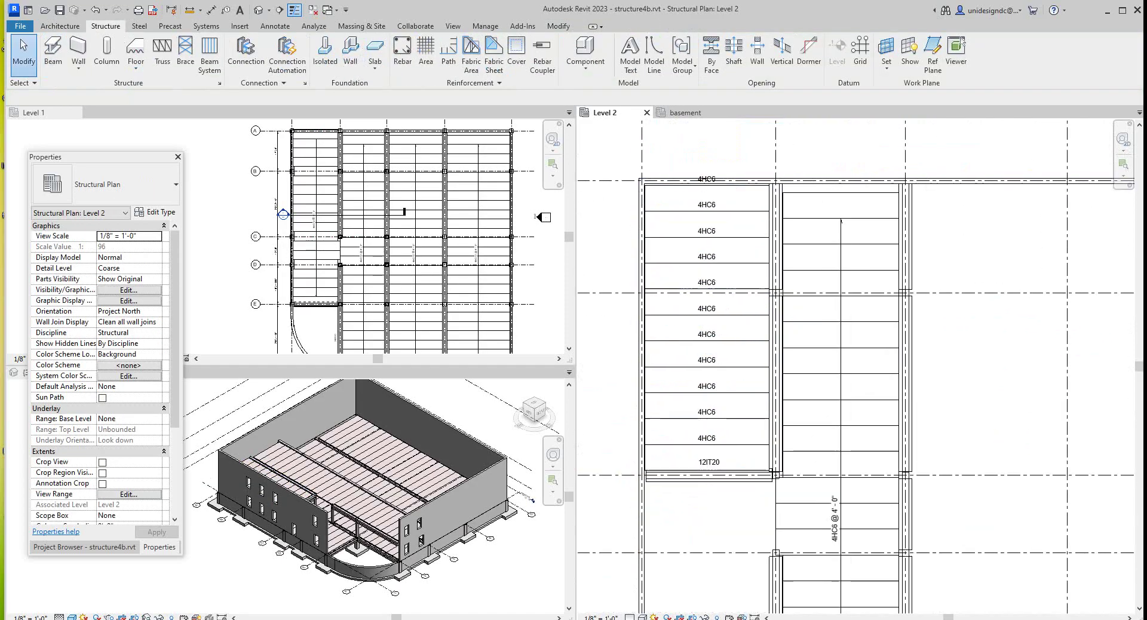
scroll(277, 451, "down", 3)
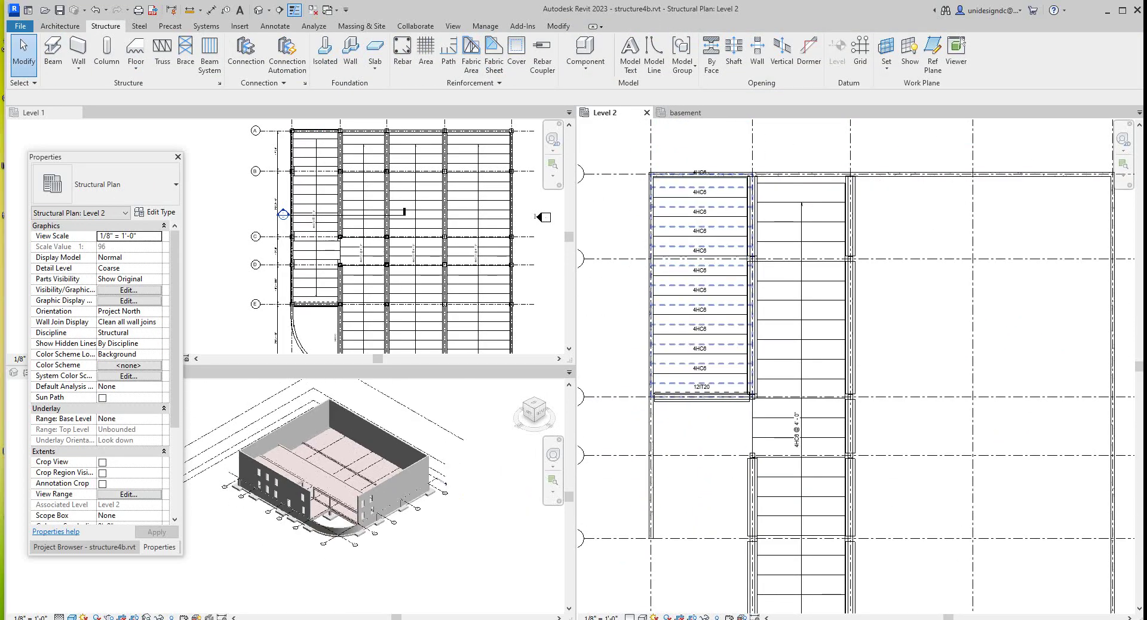
scroll(665, 455, "down", 2)
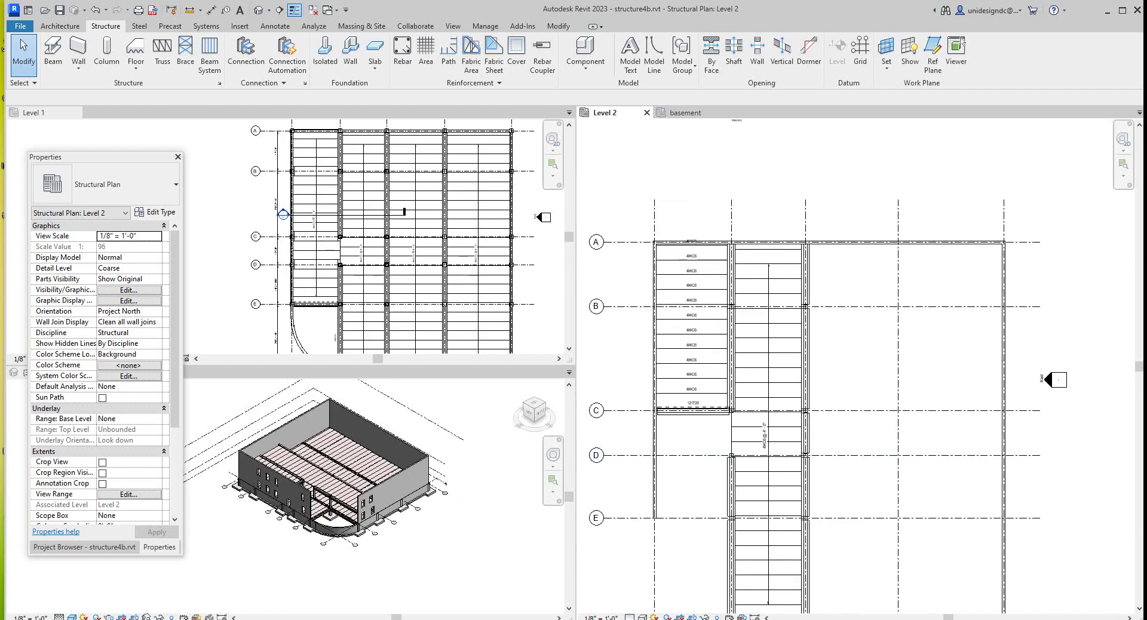
left_click(519, 384)
mouse_move(444, 483)
middle_mouse_down("shift")
mouse_move(395, 539)
mouse_move(401, 505)
mouse_move(414, 504)
middle_mouse_up("shift")
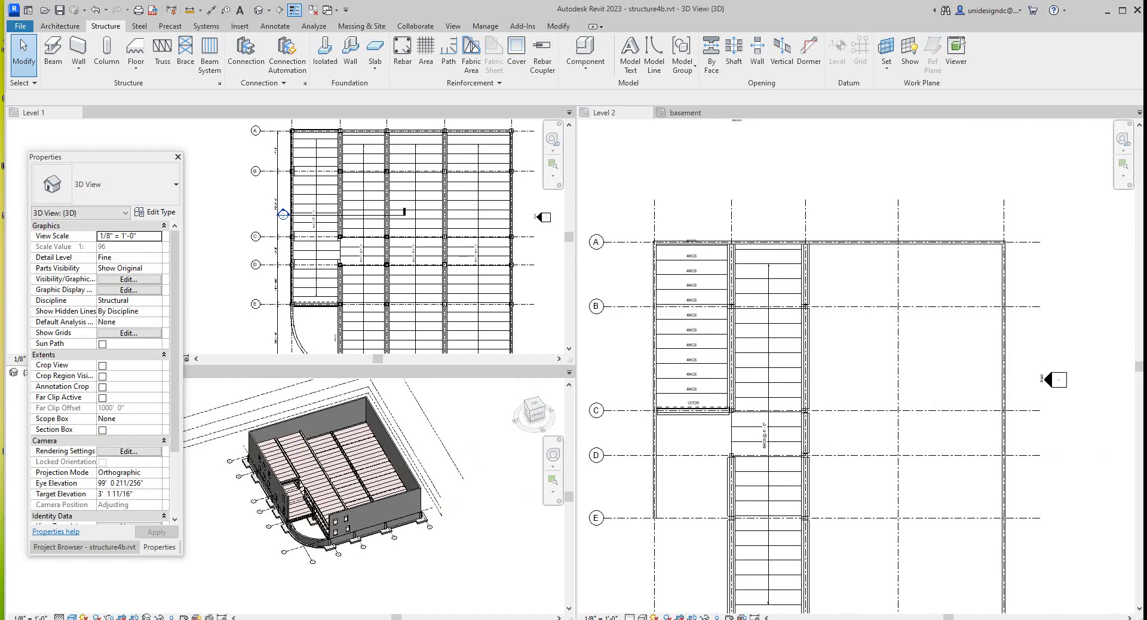
scroll(726, 423, "up", 2)
scroll(749, 425, "down", 2)
scroll(787, 446, "up", 2)
scroll(747, 382, "down", 3)
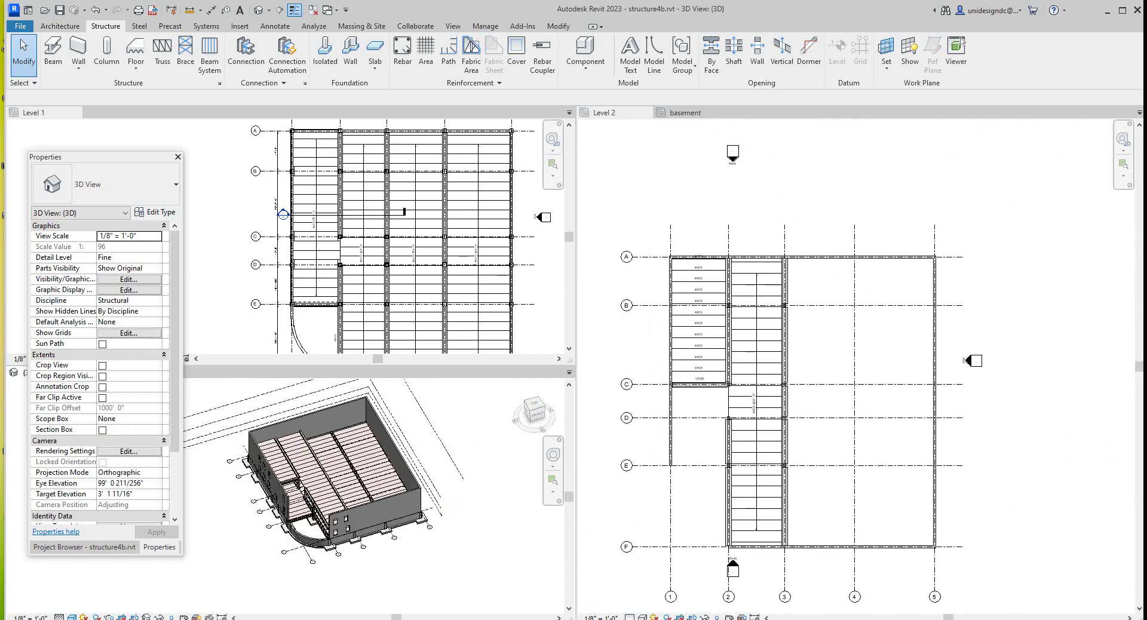
scroll(710, 445, "up", 2)
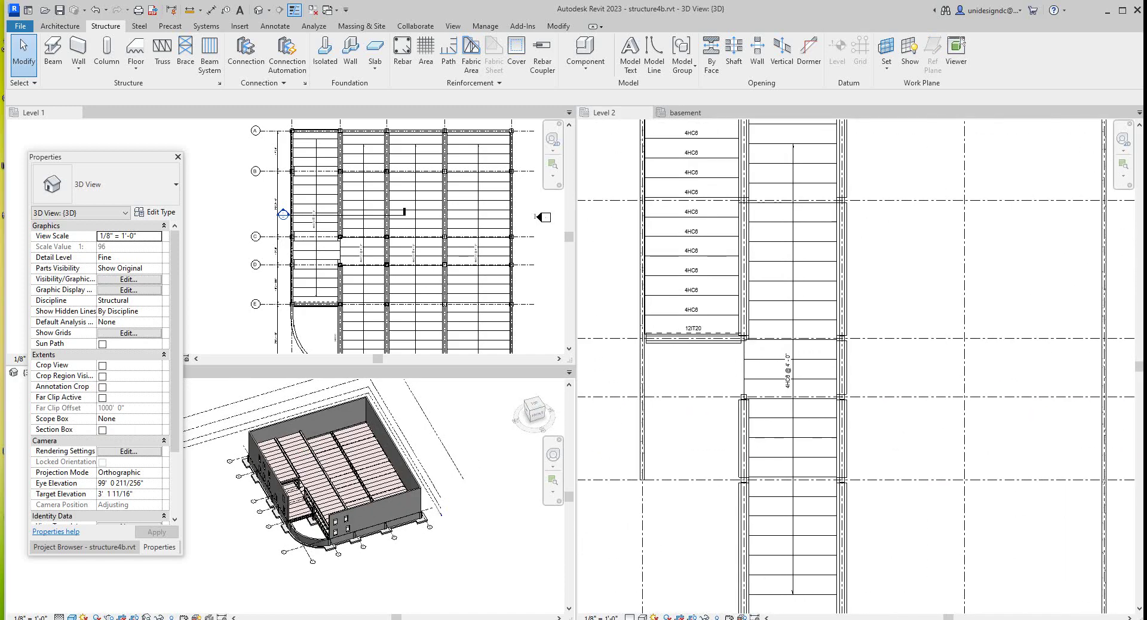
Examine the Level 2 slab bays from a rotated 3D view and in the plan around grids C and D.
scroll(353, 503, "down", 1)
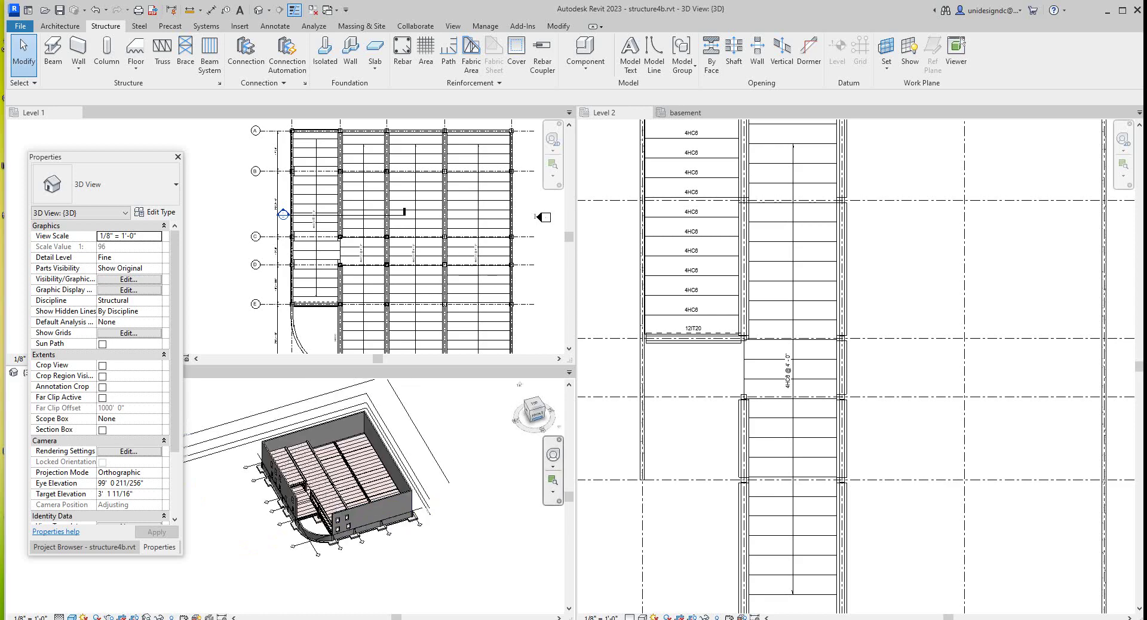
left_click_drag(537, 414, 565, 415)
scroll(718, 507, "down", 3)
scroll(725, 584, "up", 3)
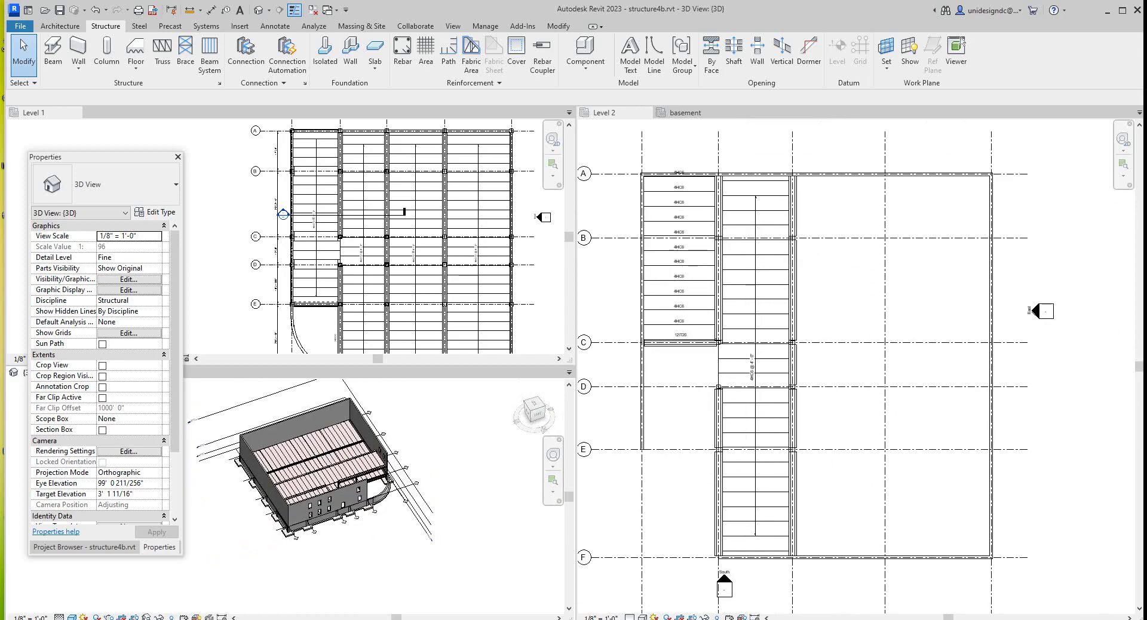
scroll(697, 397, "up", 4)
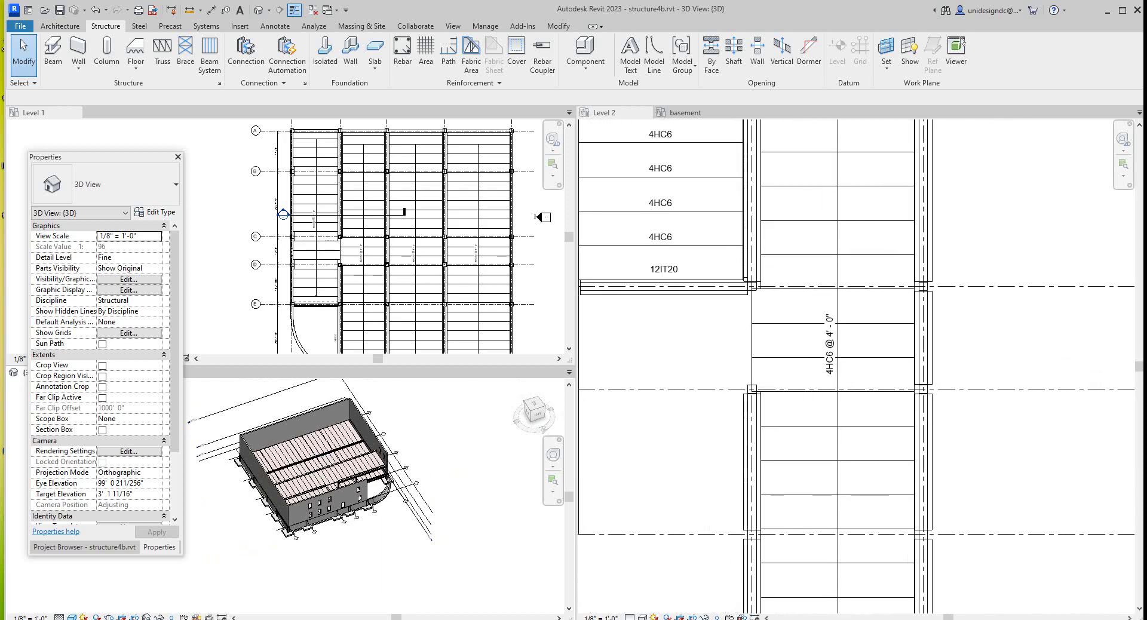
scroll(701, 391, "down", 4)
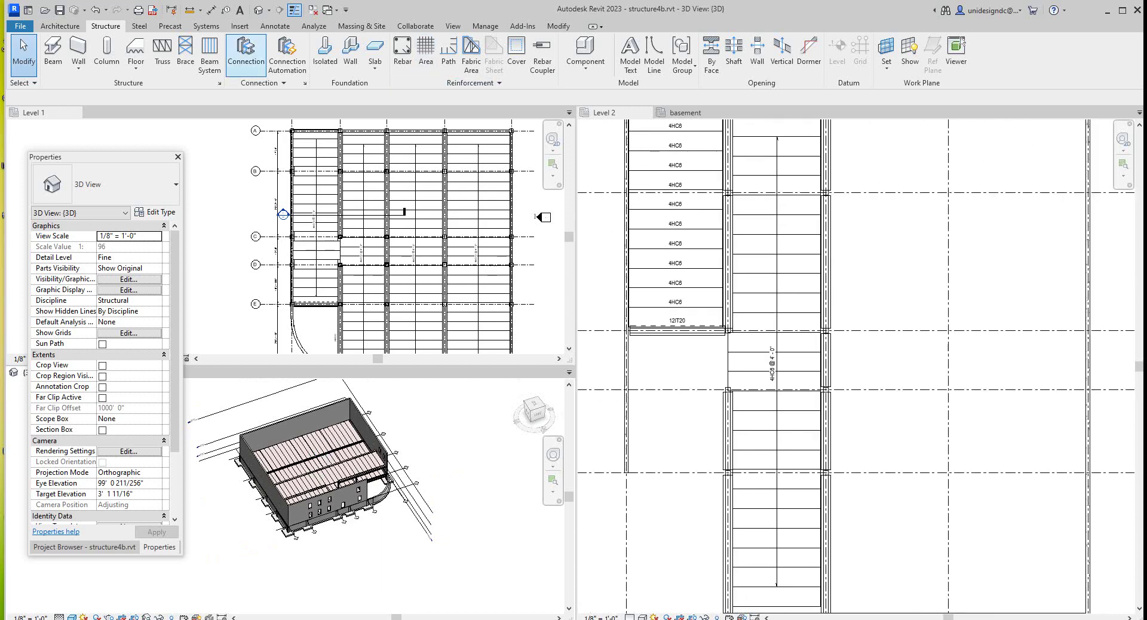
Place a Precast-Inverted Tee 12IT20 beam about 20'-8" long on Level 2, running along grid D from grid 2 to the wall at grid 1.
left_click(53, 52)
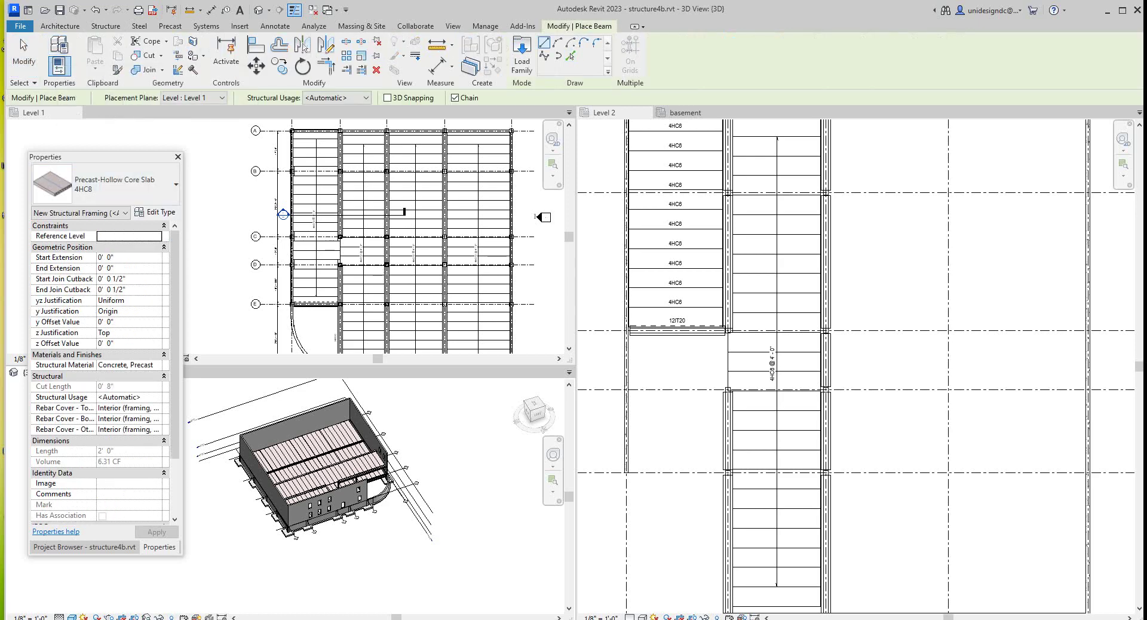
left_click(108, 185)
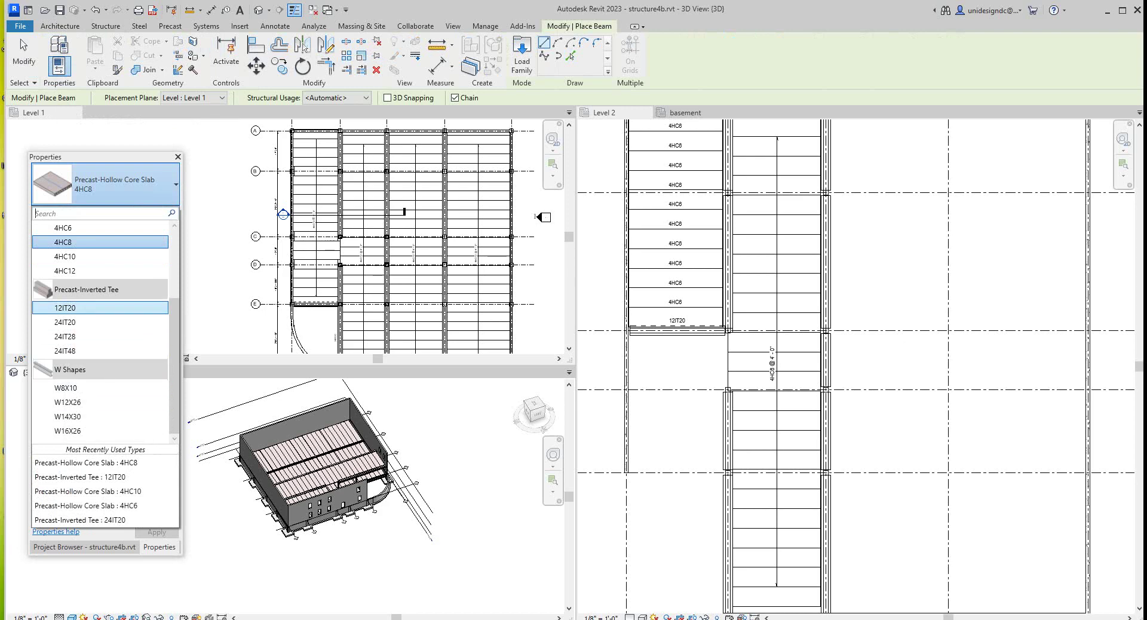
left_click(66, 308)
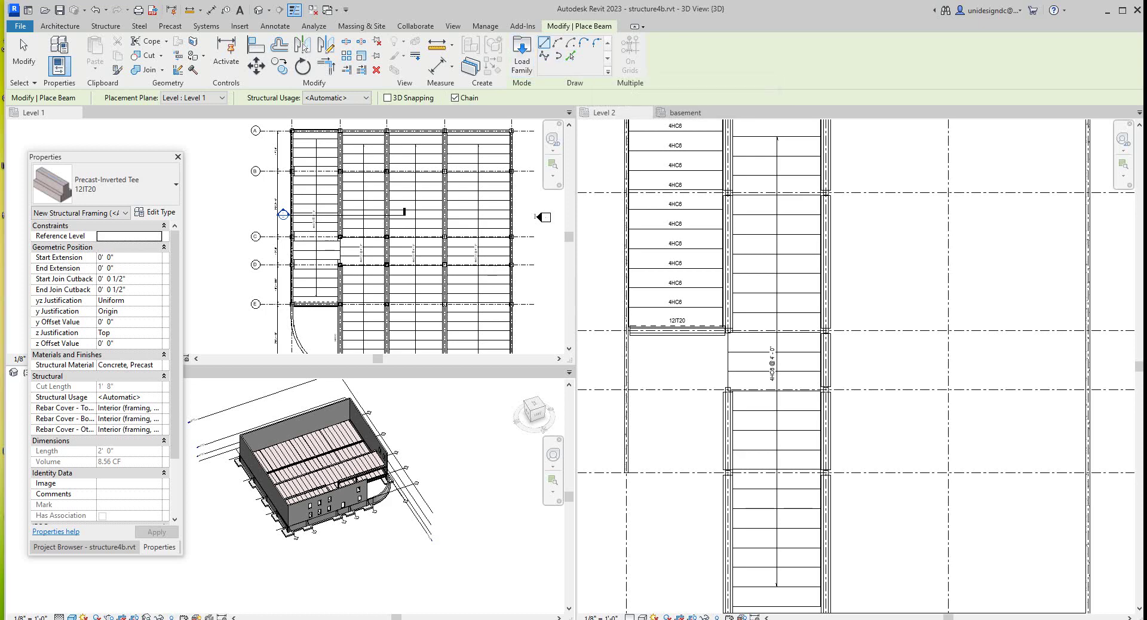
left_click(729, 390)
scroll(729, 389, "up", 4)
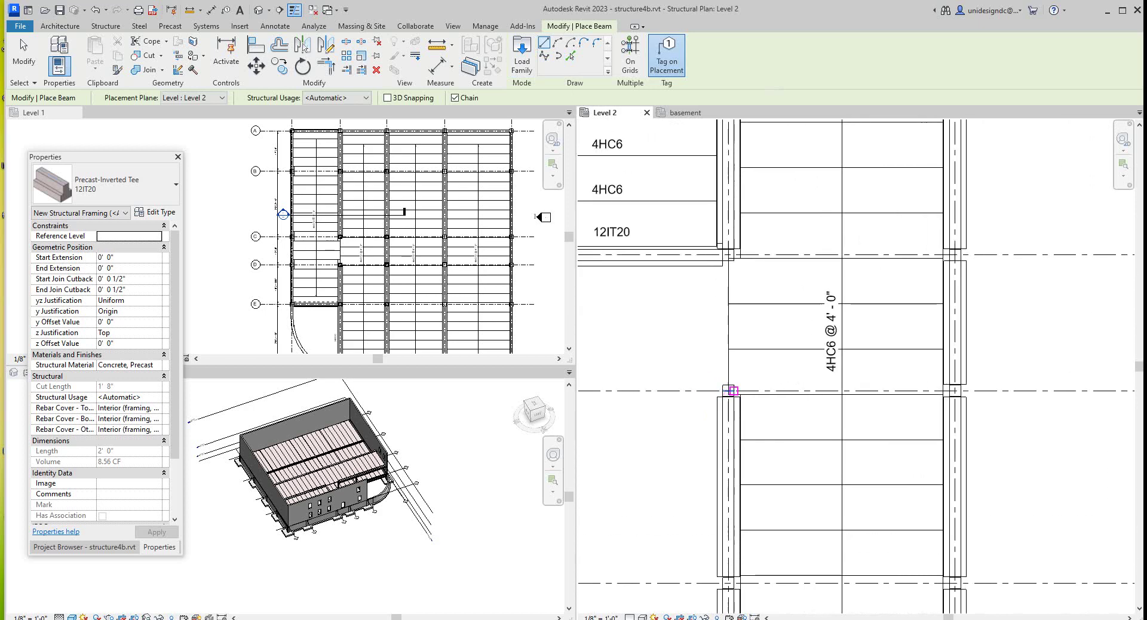
left_click(729, 389)
scroll(663, 394, "down", 3)
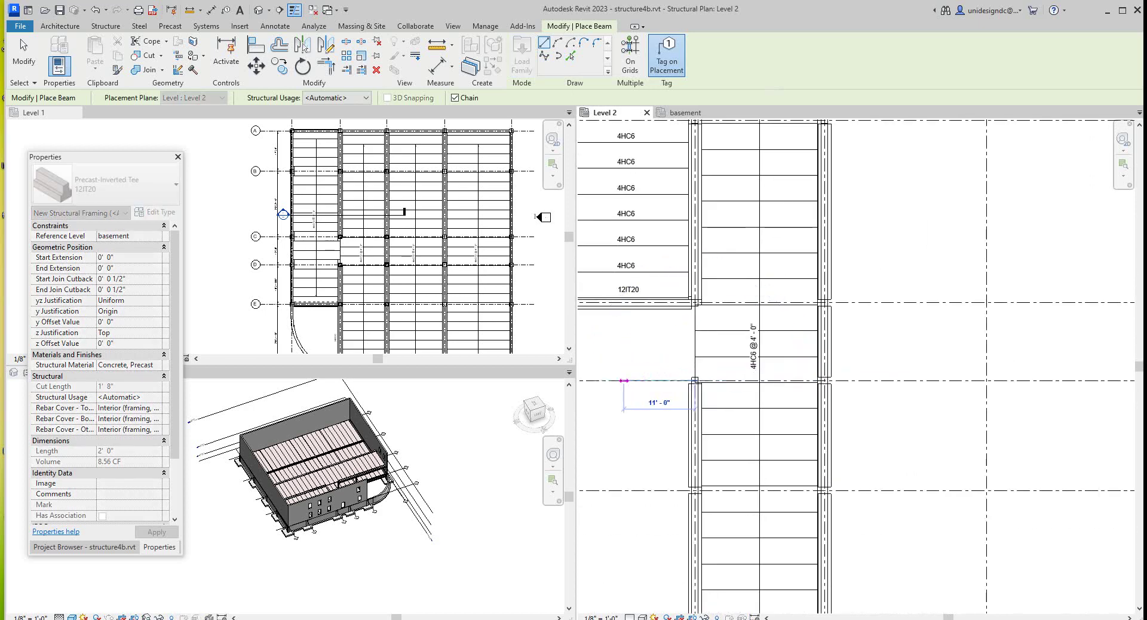
scroll(668, 381, "down", 2)
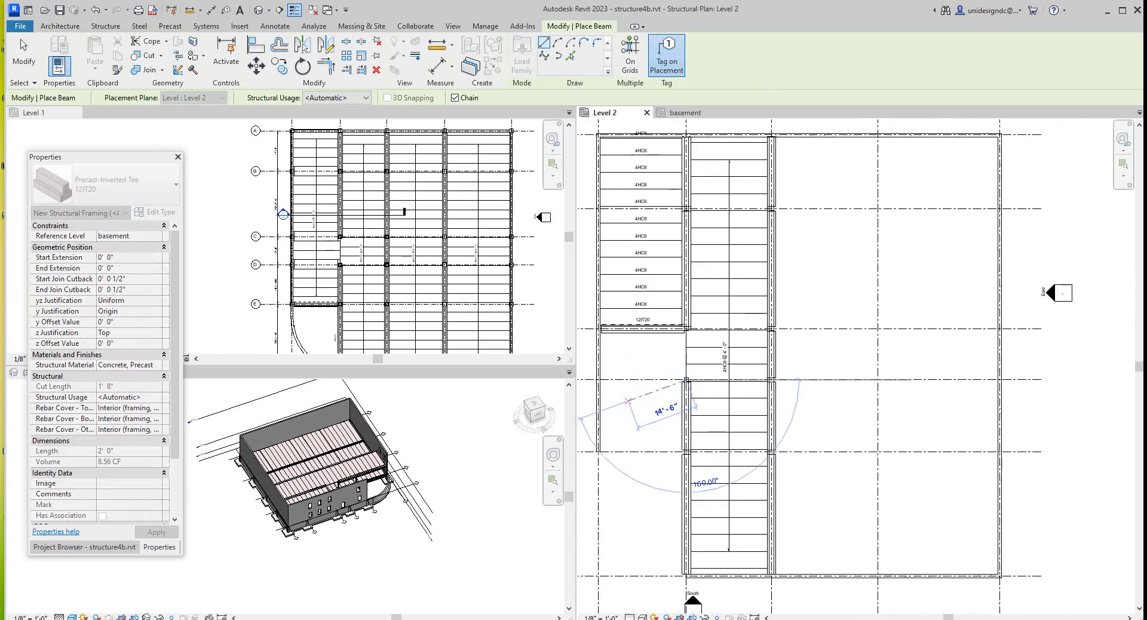
scroll(628, 401, "down", 2)
scroll(627, 397, "up", 2)
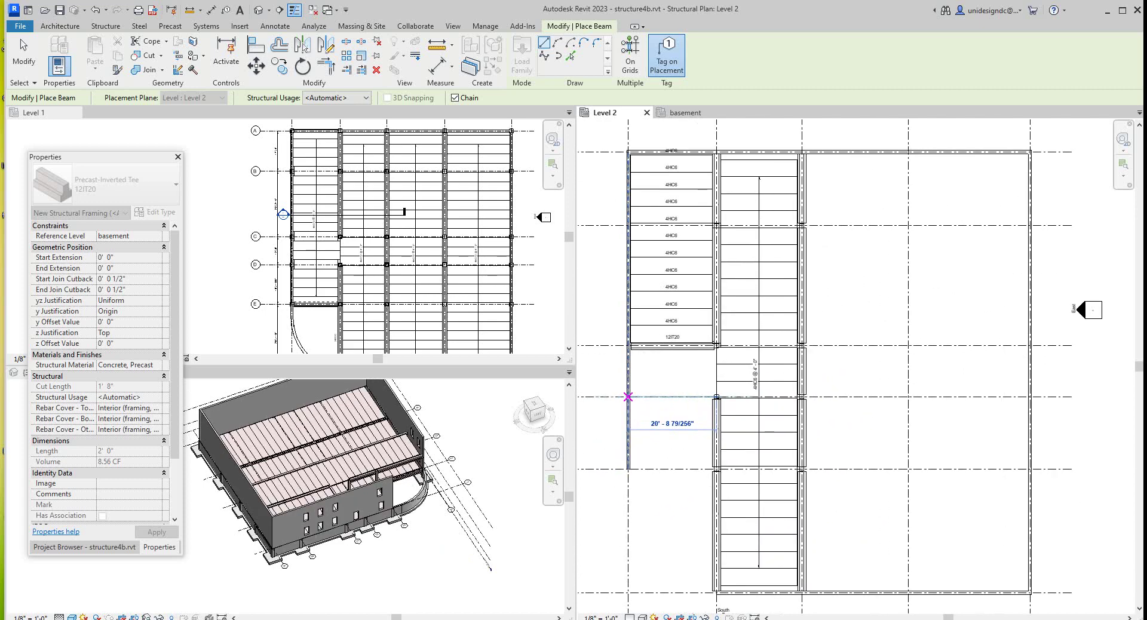
scroll(629, 396, "up", 1)
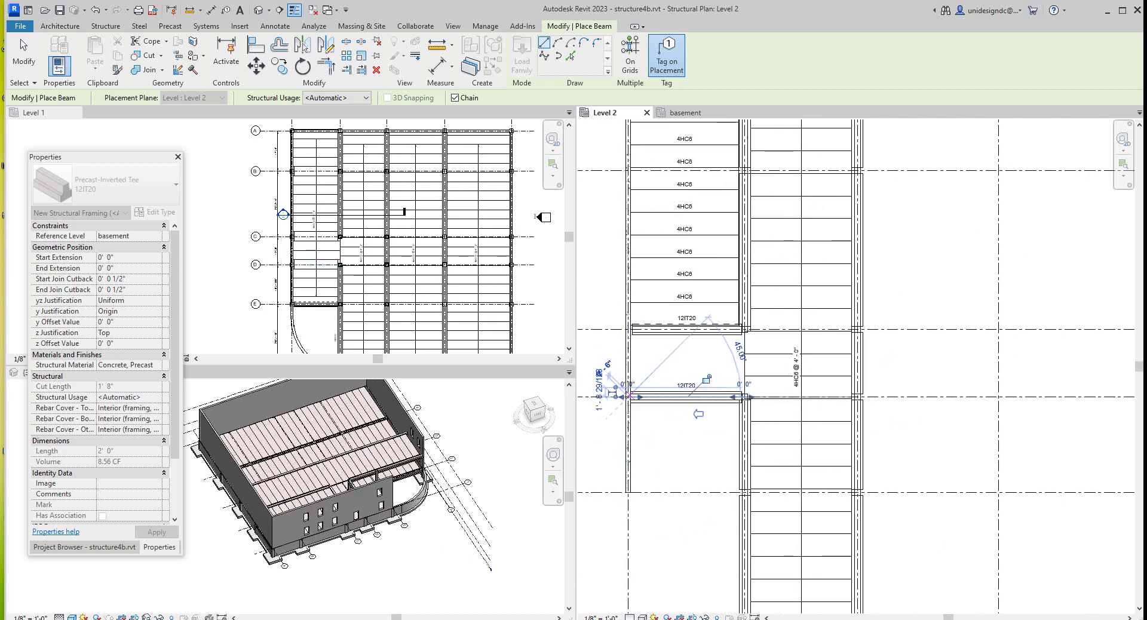
right_click(628, 396)
left_click(661, 403)
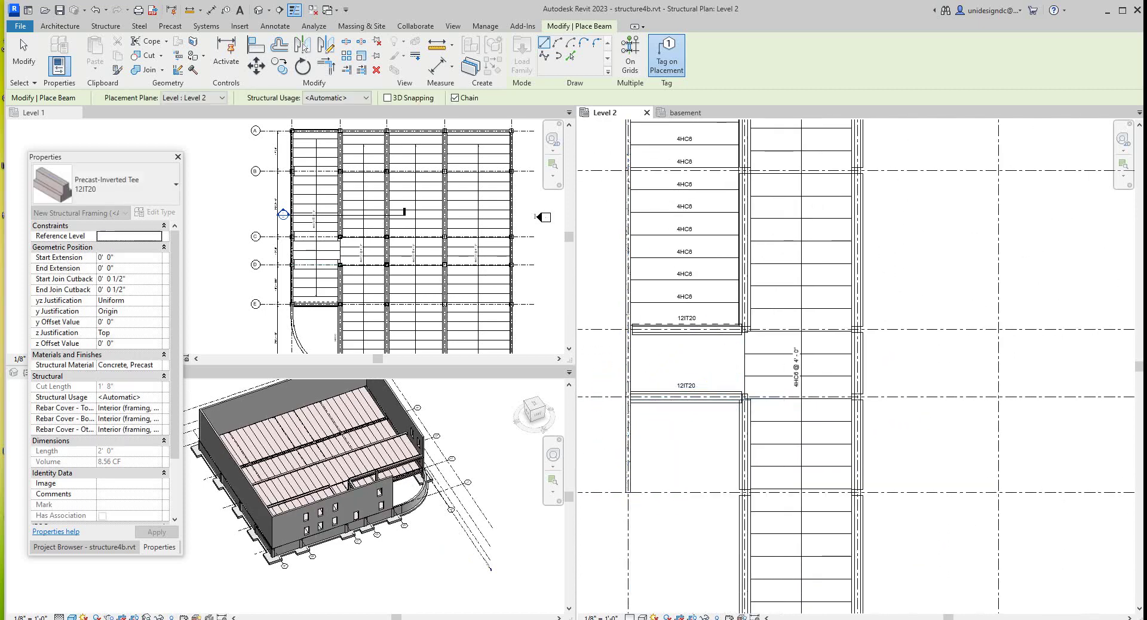
Examine the new grid D beam in the Level 2 plan and up close in the rotated 3D view.
scroll(655, 387, "down", 3)
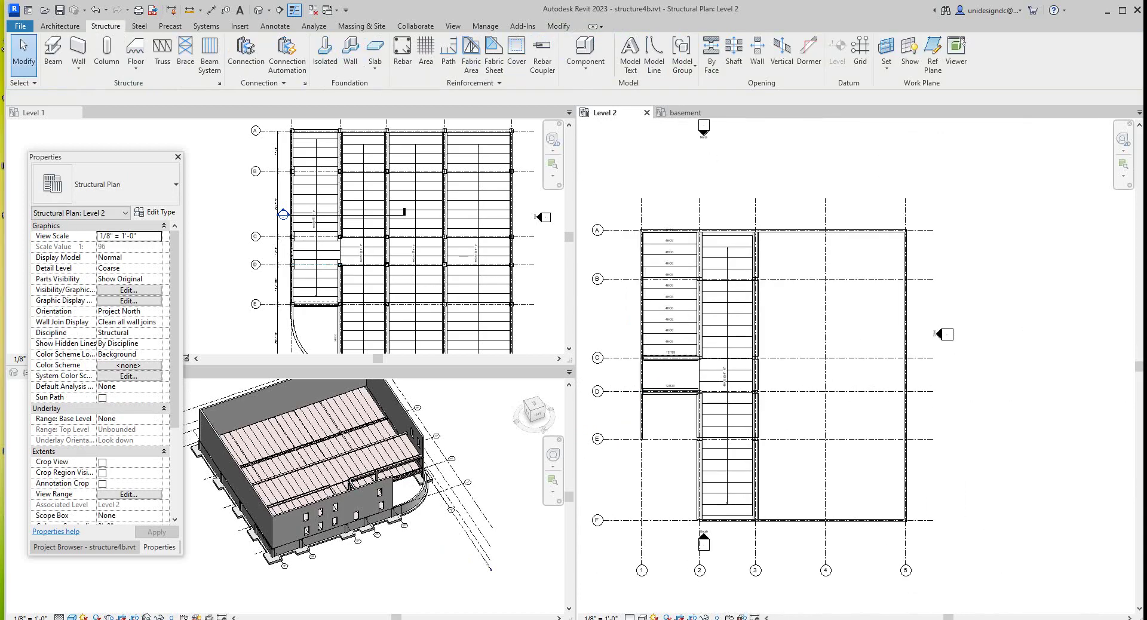
scroll(416, 454, "up", 1)
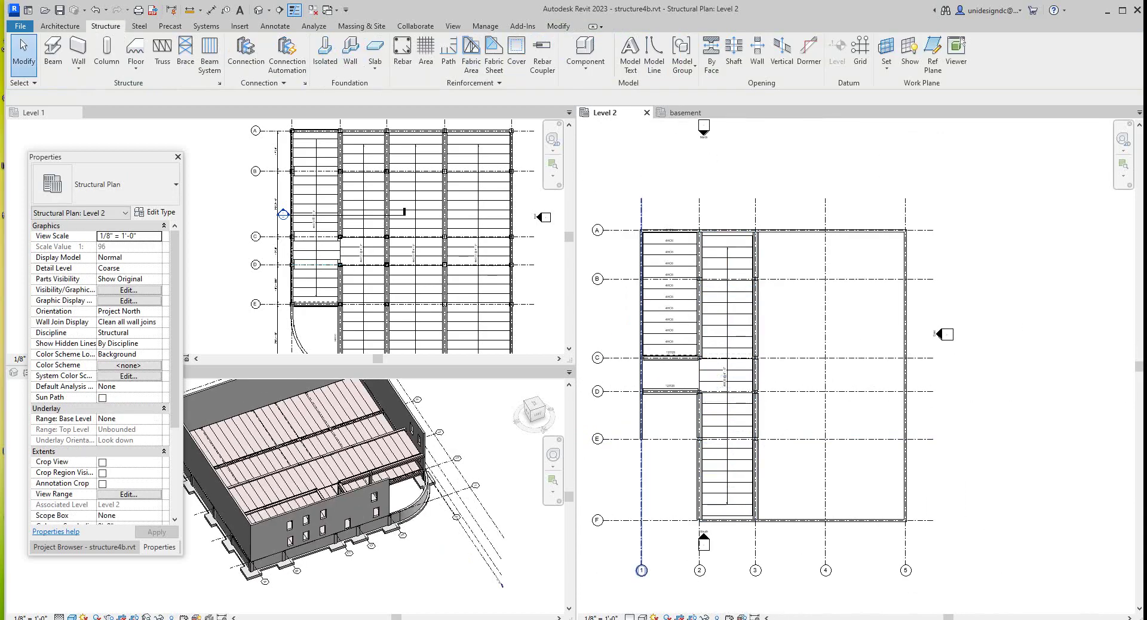
scroll(642, 448, "up", 1)
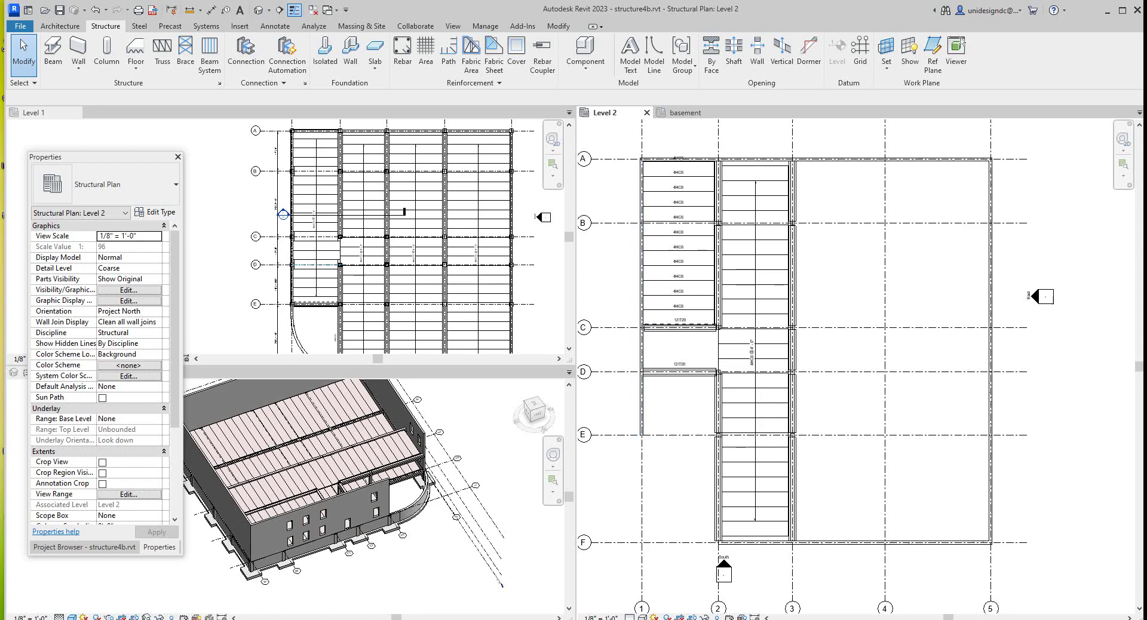
key("z")
key("a")
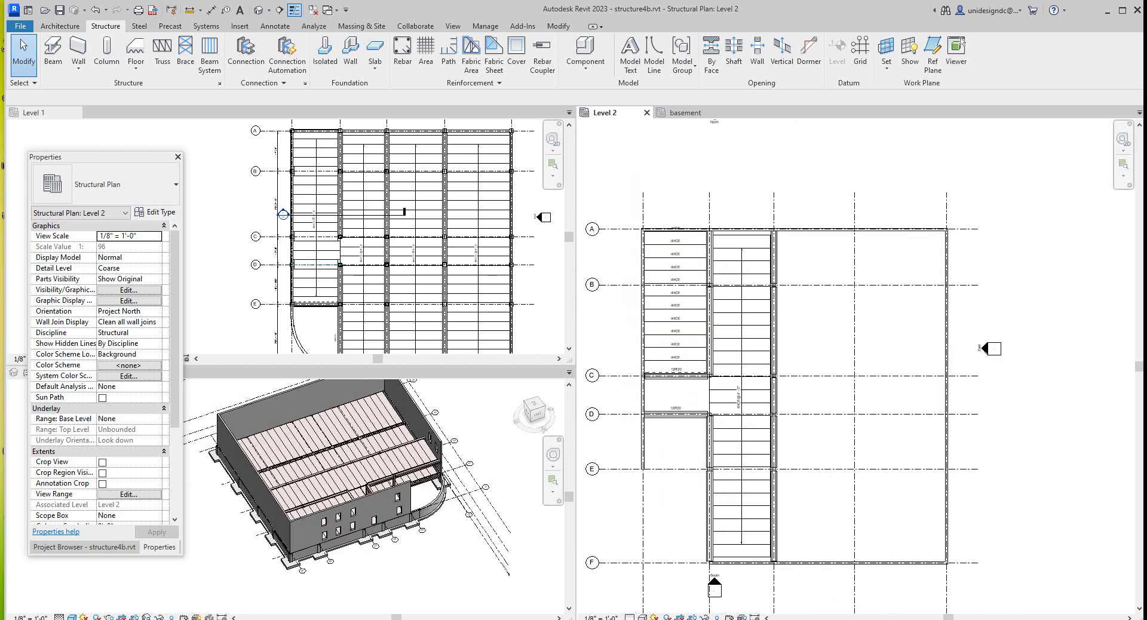
scroll(666, 435, "up", 1)
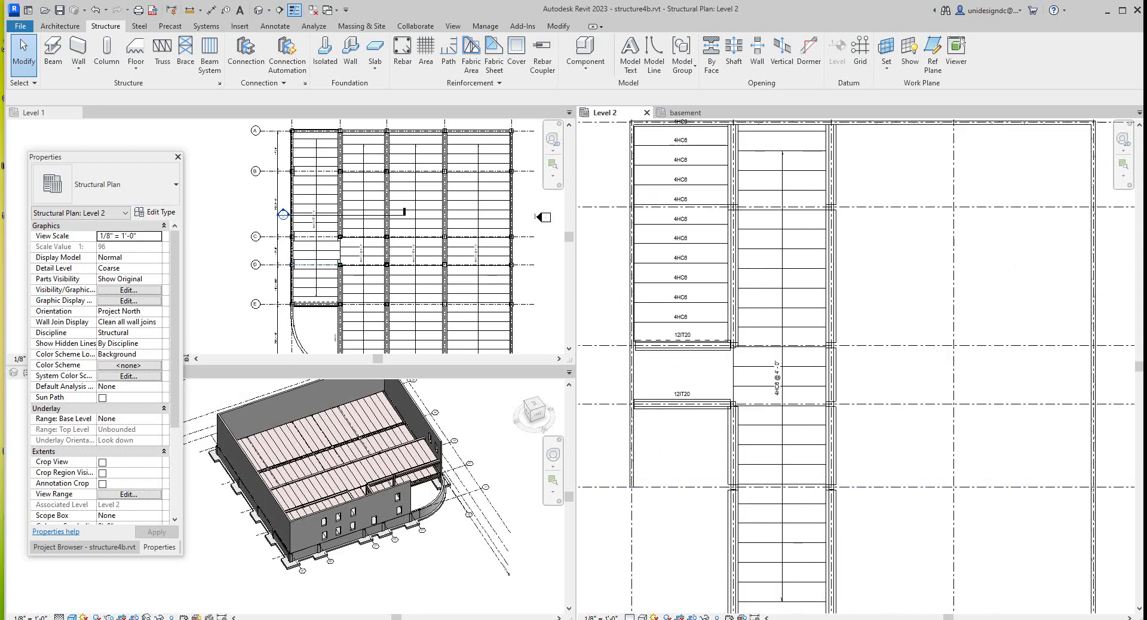
left_click(520, 384)
mouse_move(520, 384)
middle_mouse_down("shift")
mouse_move(508, 347)
mouse_move(537, 358)
middle_mouse_up("shift")
mouse_move(359, 478)
middle_mouse_down("shift")
mouse_move(413, 454)
mouse_move(361, 474)
middle_mouse_up("shift")
scroll(257, 479, "up", 5)
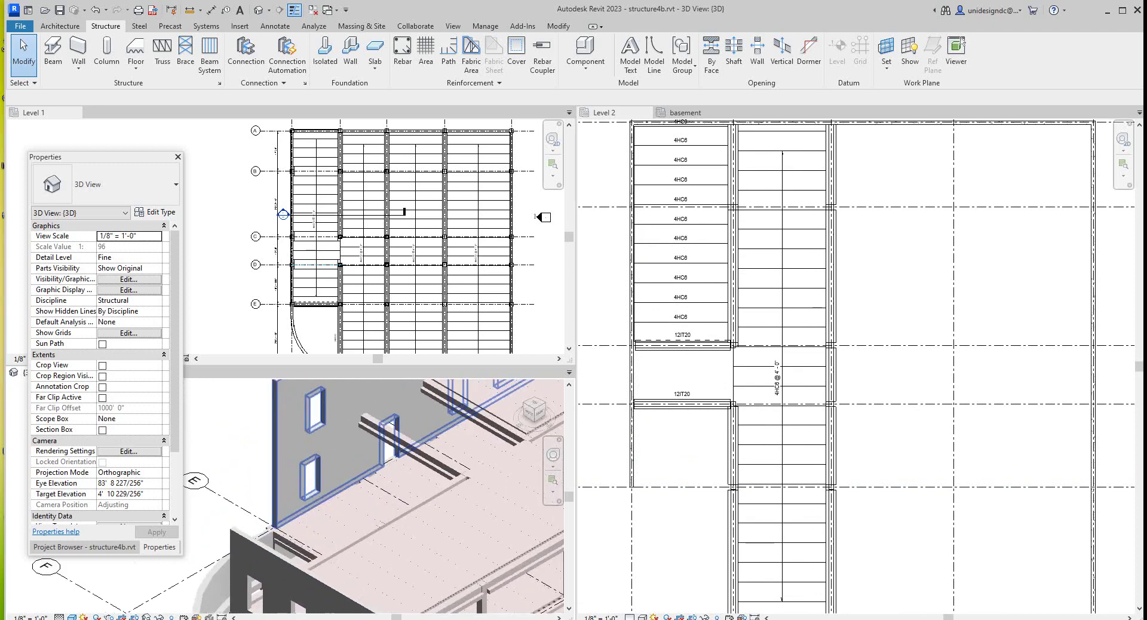
Compare the Level 1 and Level 2 framing plans, including the curved corner and the bays around grids C to F.
scroll(288, 319, "up", 2)
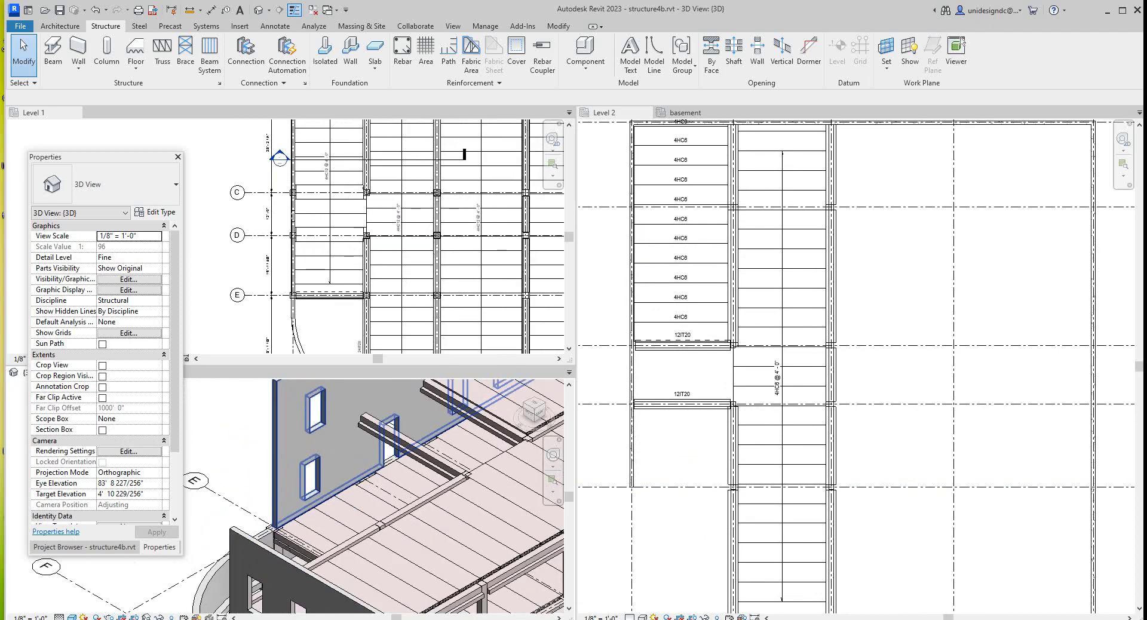
scroll(312, 434, "down", 3)
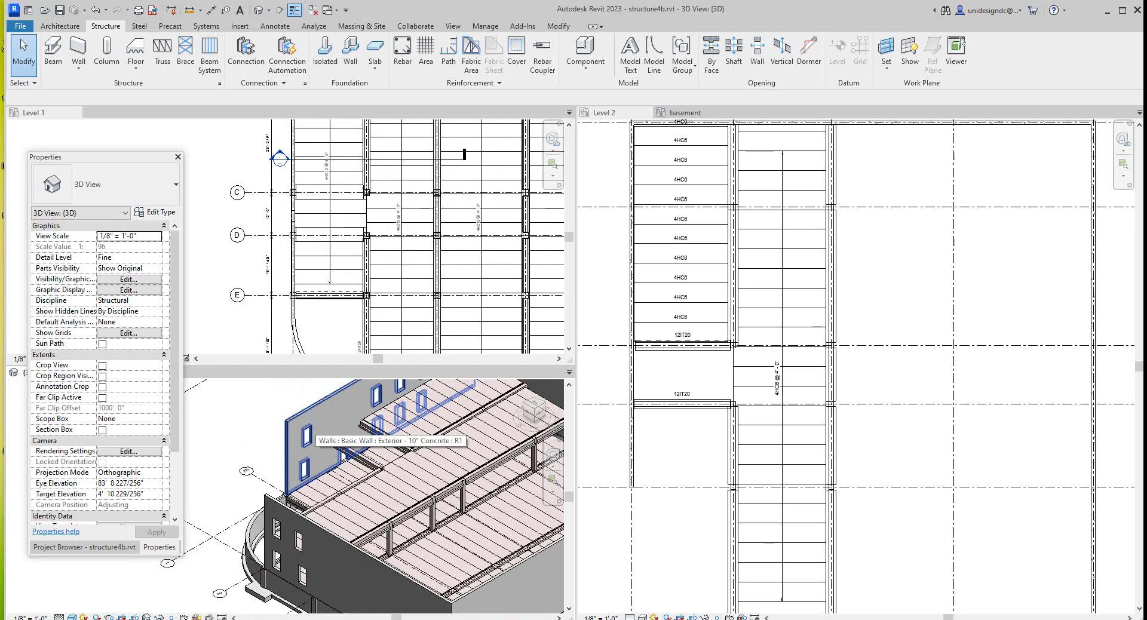
scroll(275, 267, "down", 3)
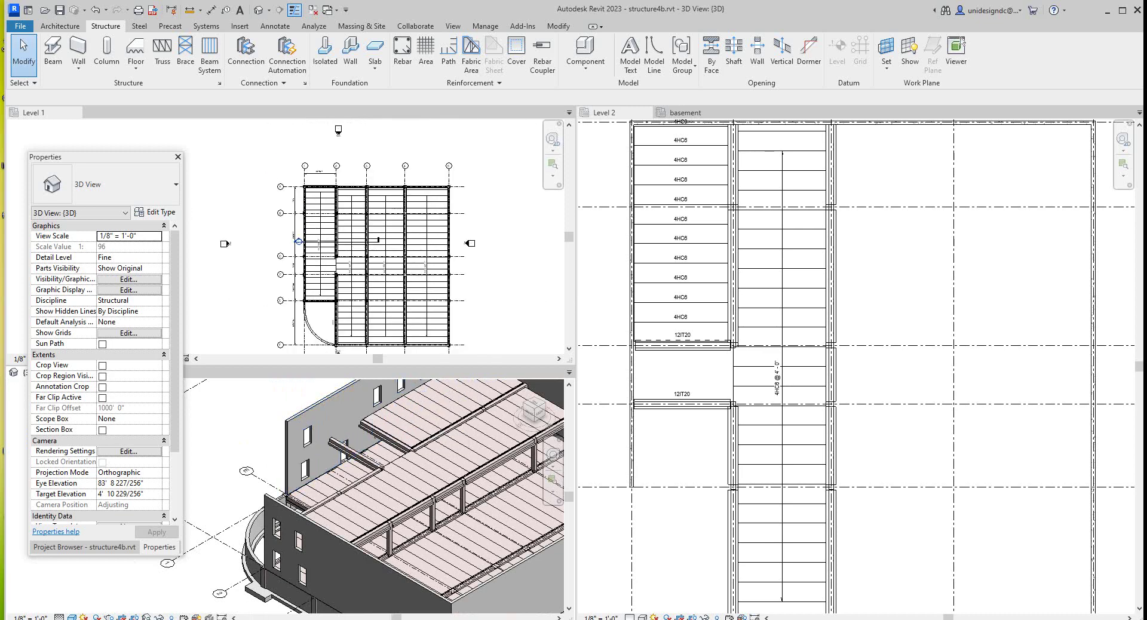
scroll(231, 242, "down", 2)
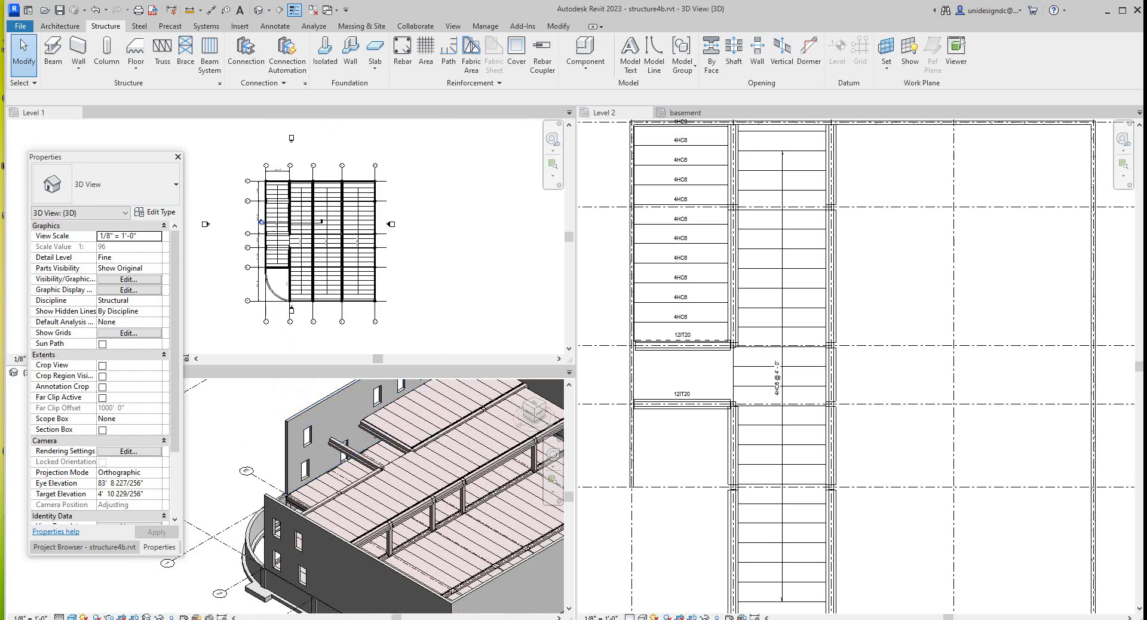
scroll(280, 297, "up", 5)
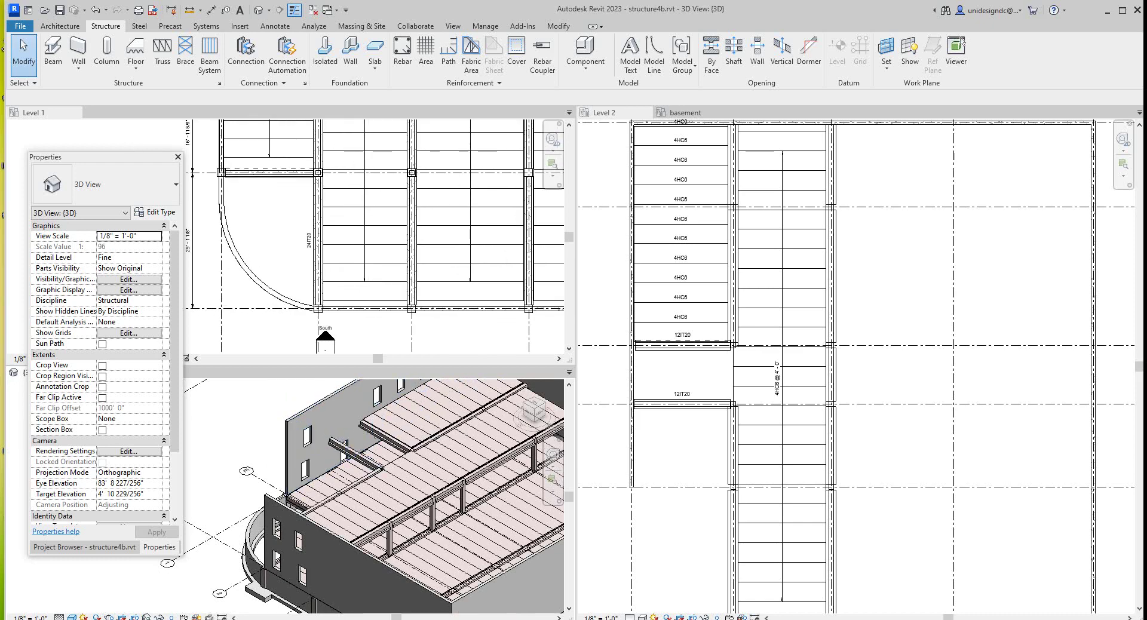
scroll(272, 291, "down", 3)
scroll(629, 342, "down", 3)
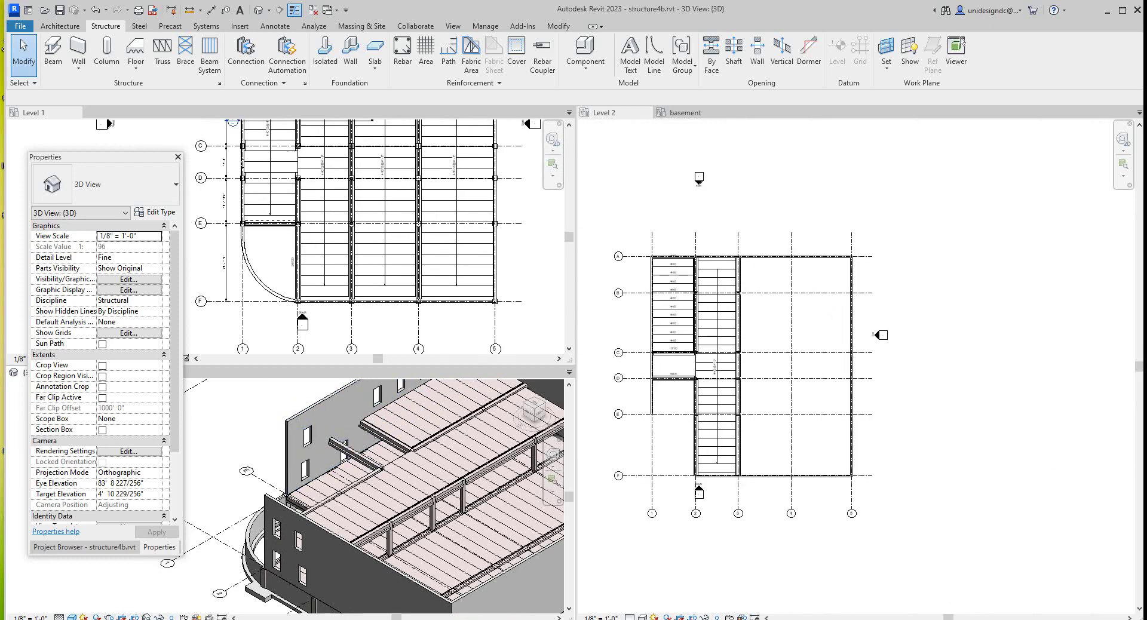
scroll(385, 278, "down", 3)
middle_click_drag(384, 279, 370, 284)
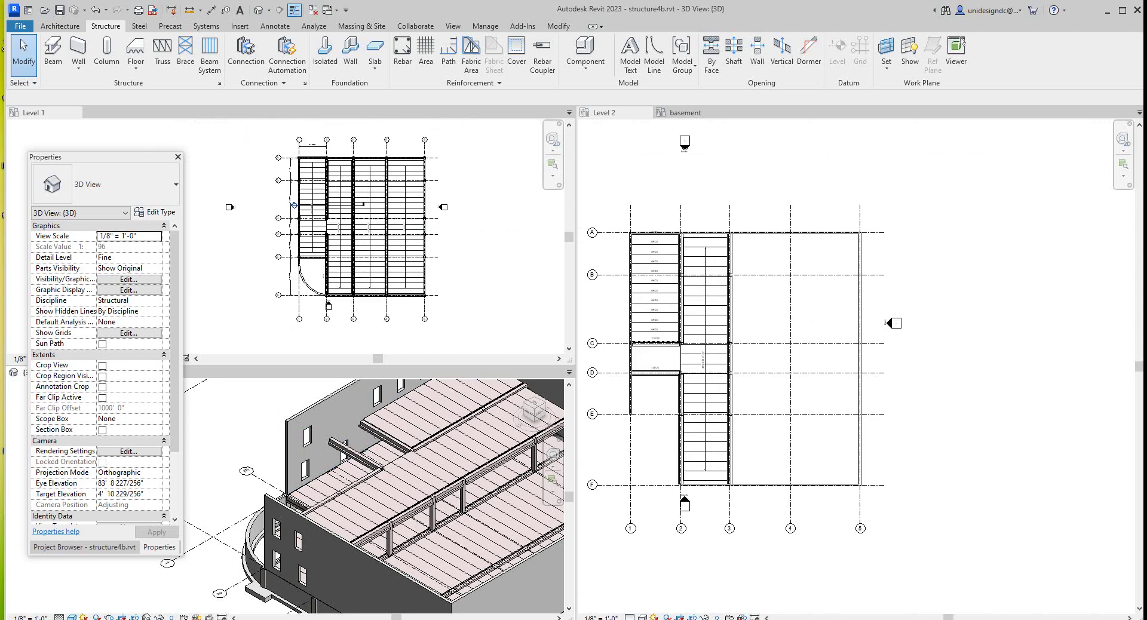
scroll(643, 272, "down", 2)
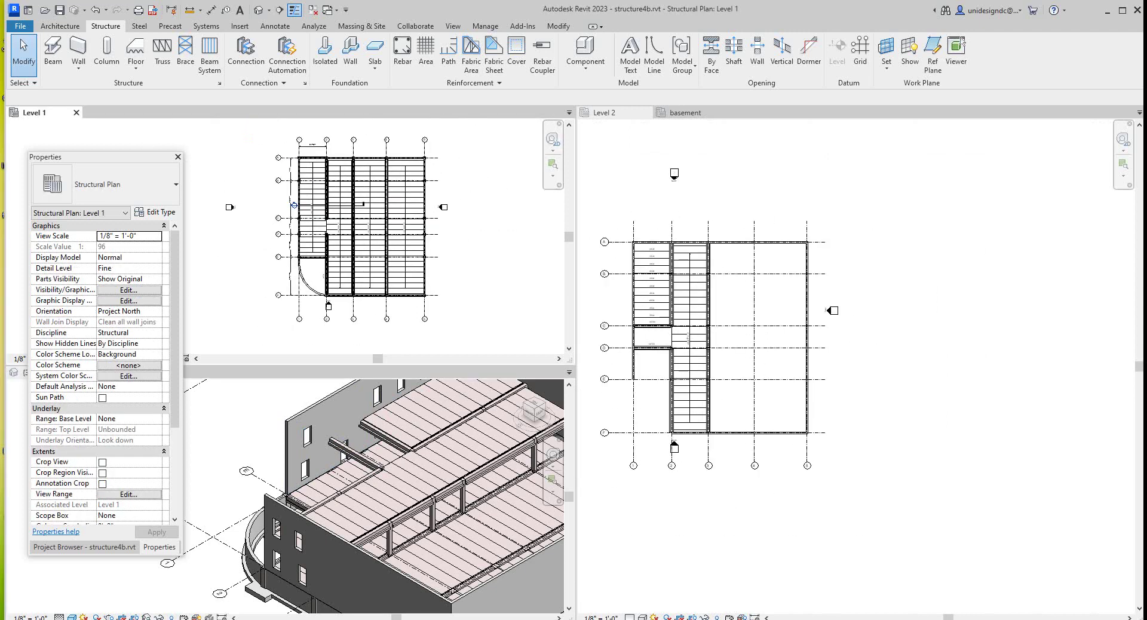
scroll(644, 377, "up", 3)
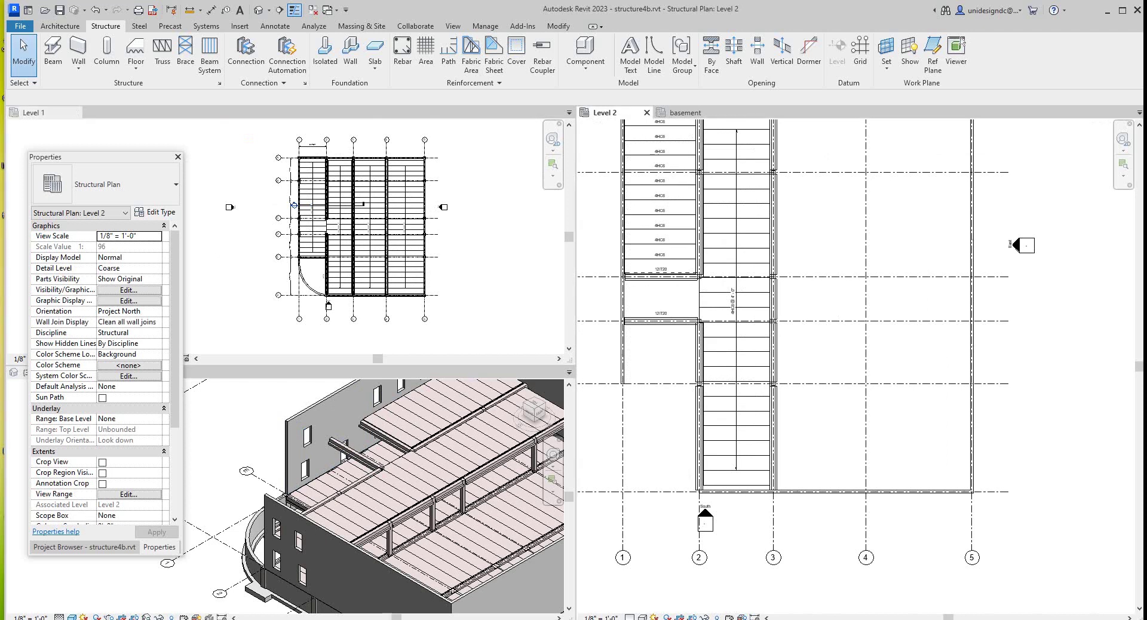
scroll(647, 366, "down", 3)
scroll(633, 352, "up", 5)
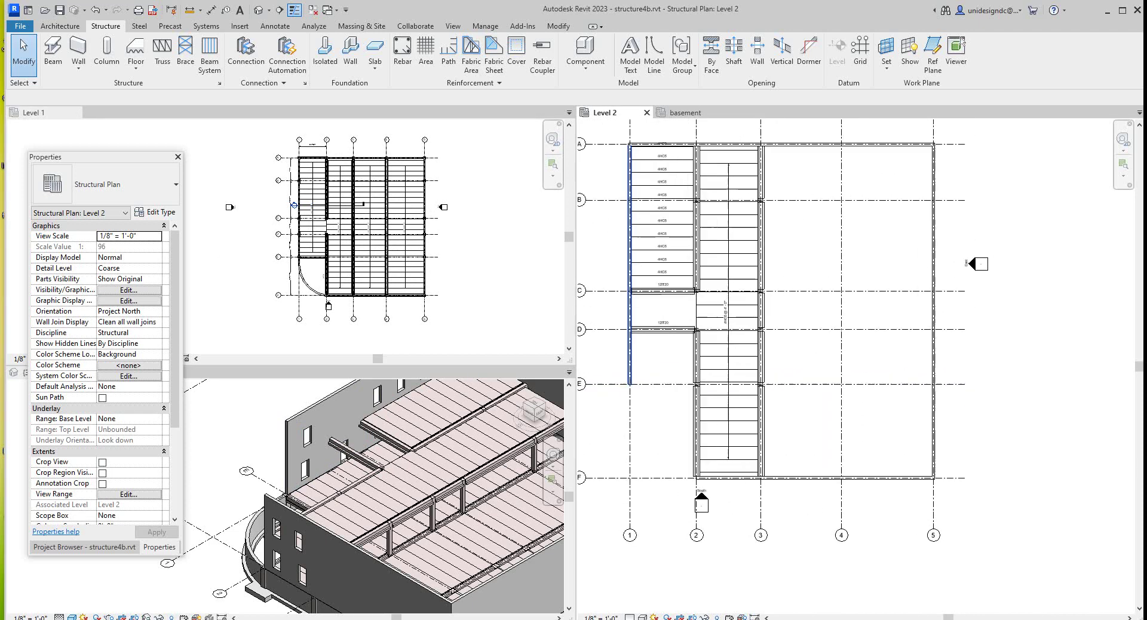
scroll(307, 262, "up", 3)
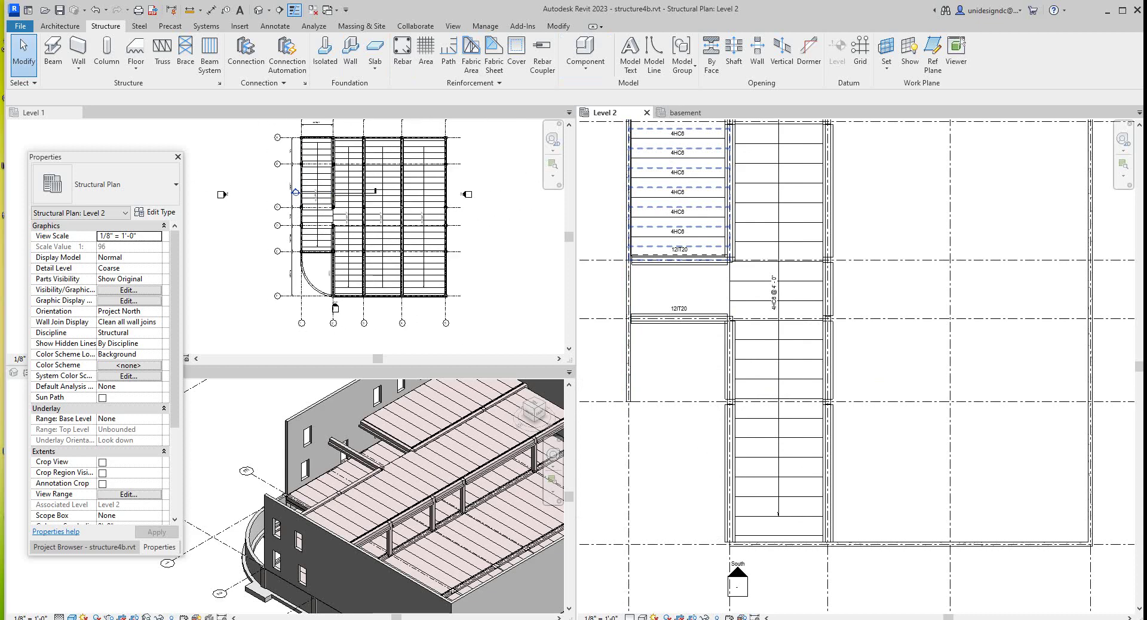
scroll(277, 152, "up", 2)
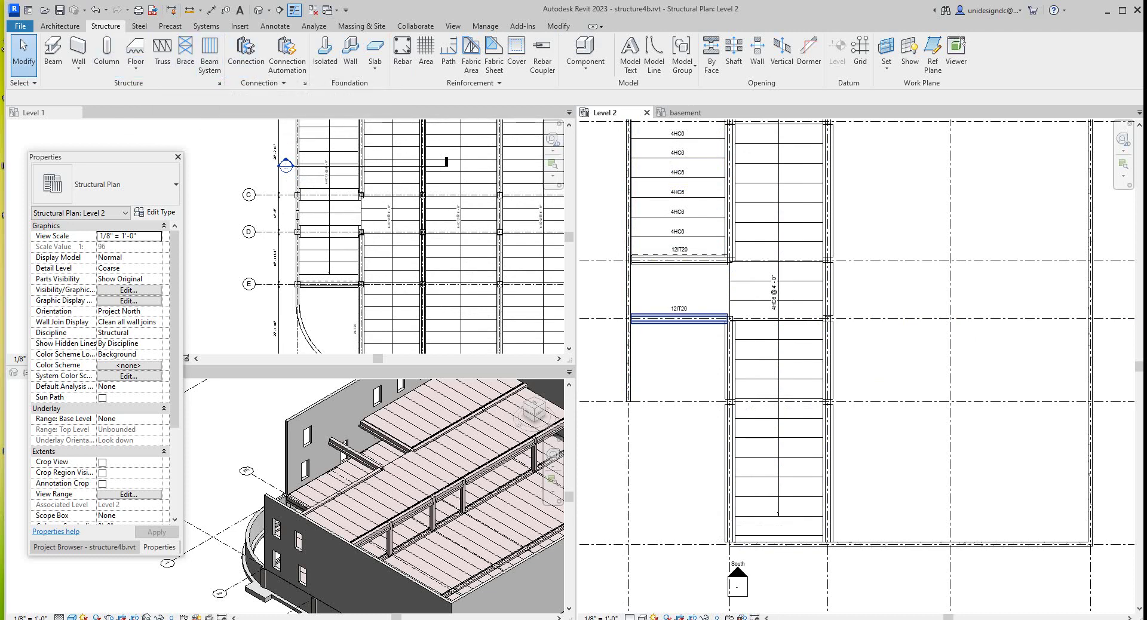
scroll(660, 306, "down", 2)
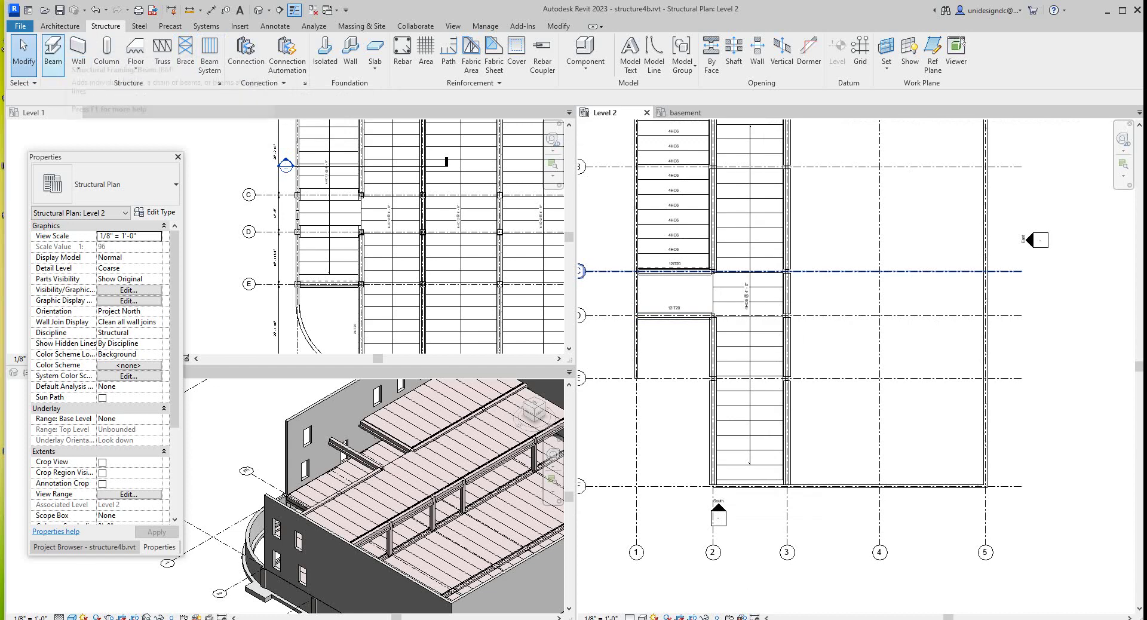
Fit all open views to their windows, move the Properties palette clear of the Level 1 and 3D views, and activate the 3D view.
key("z")
key("a")
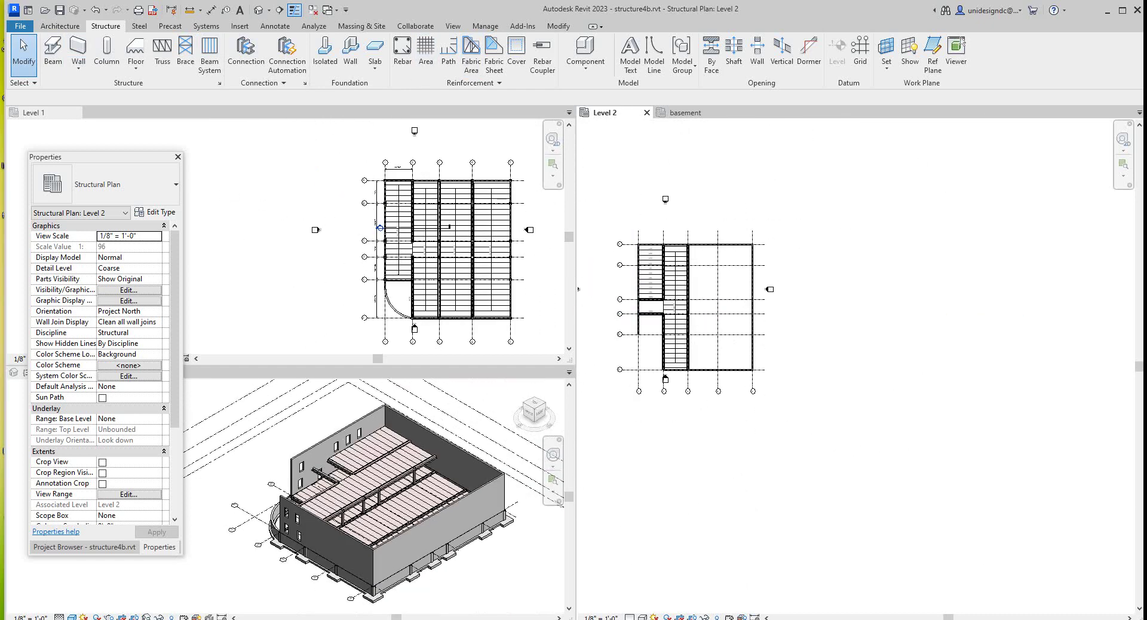
left_click_drag(90, 156, 679, 232)
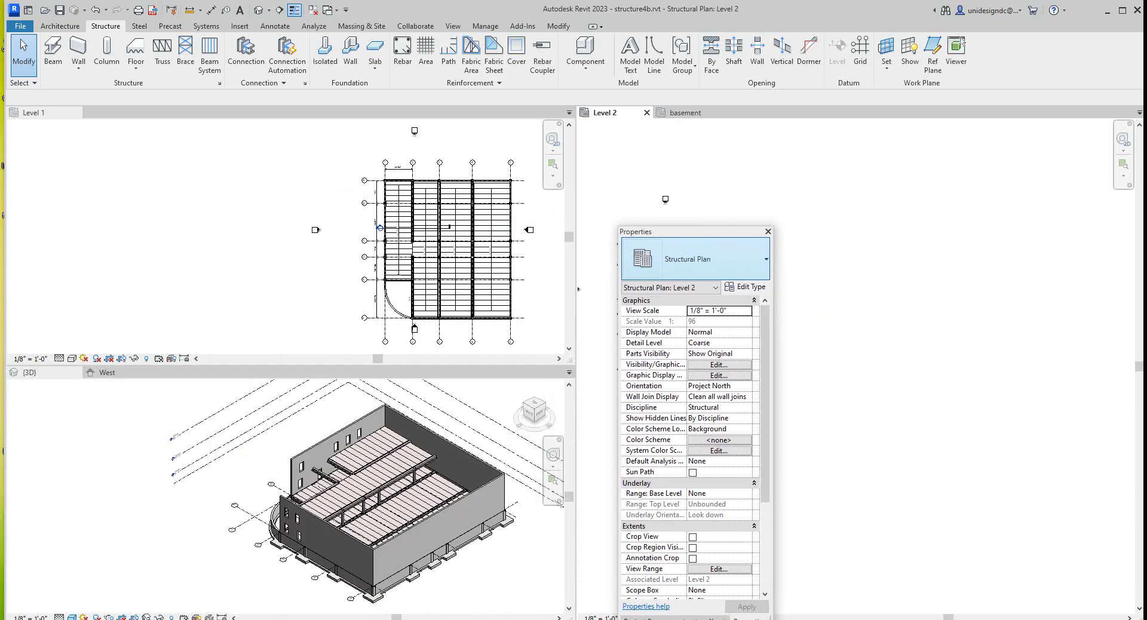
left_click(525, 405)
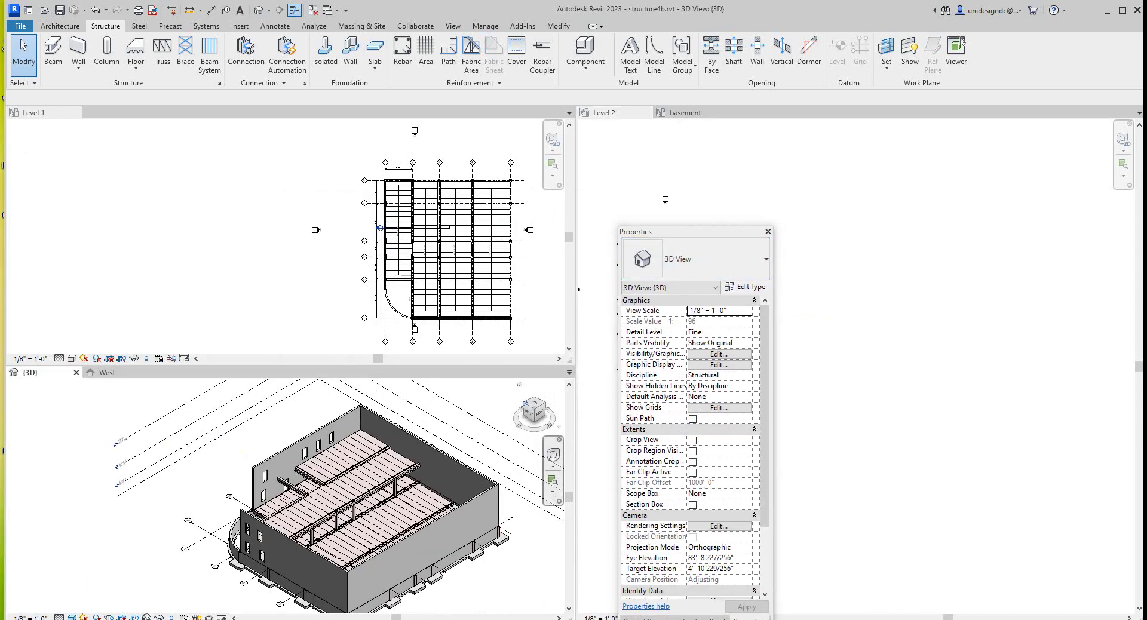
Examine the precast slabs and beams up close in 3D, the Level 1 plan around grids C and D, and the curved corner.
scroll(338, 497, "down", 4)
scroll(373, 505, "up", 6)
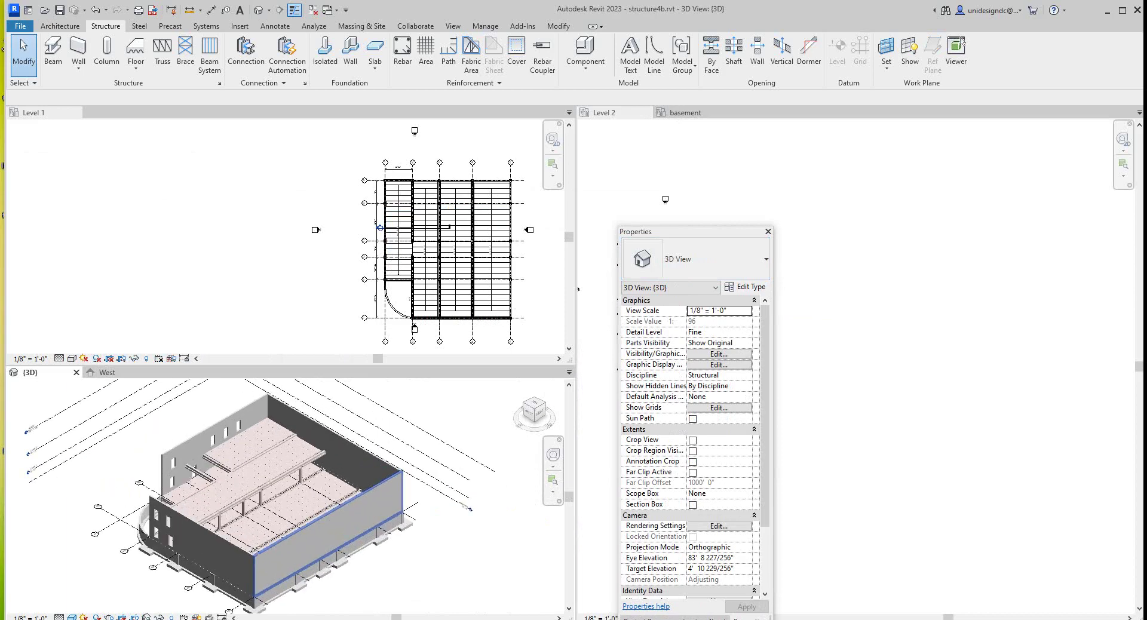
scroll(409, 494, "up", 4)
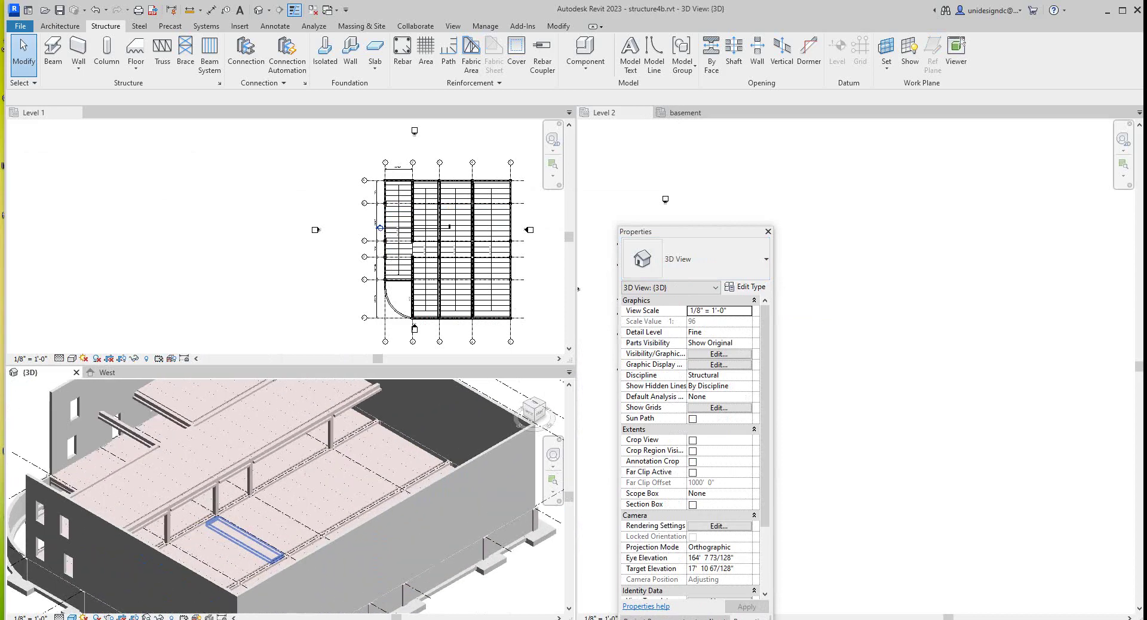
scroll(409, 494, "up", 4)
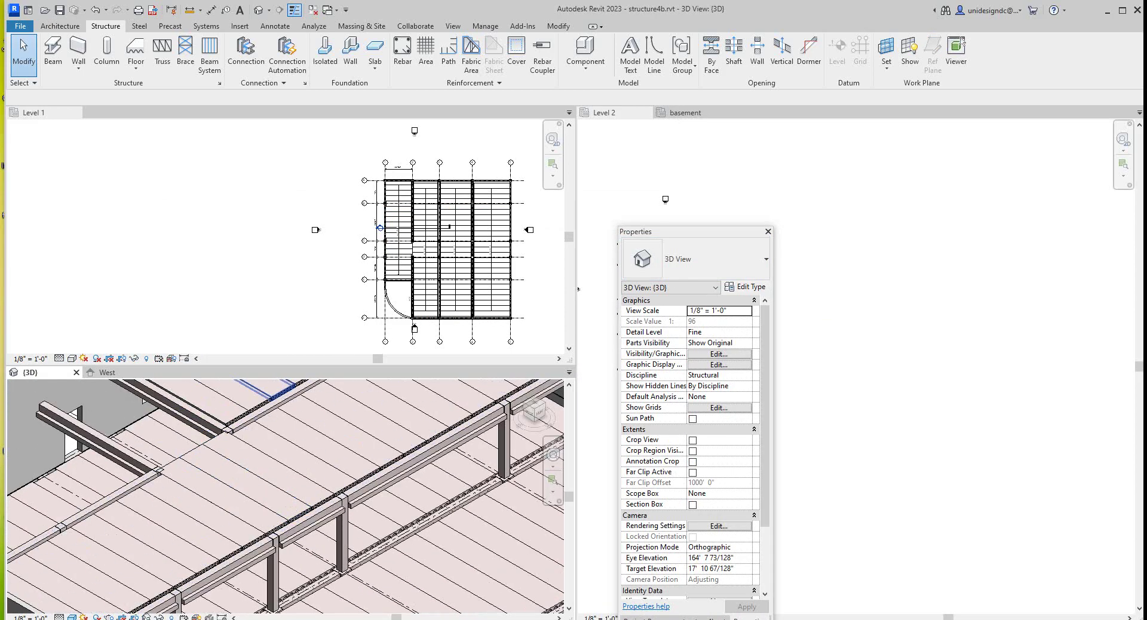
scroll(425, 231, "up", 2)
scroll(424, 252, "up", 2)
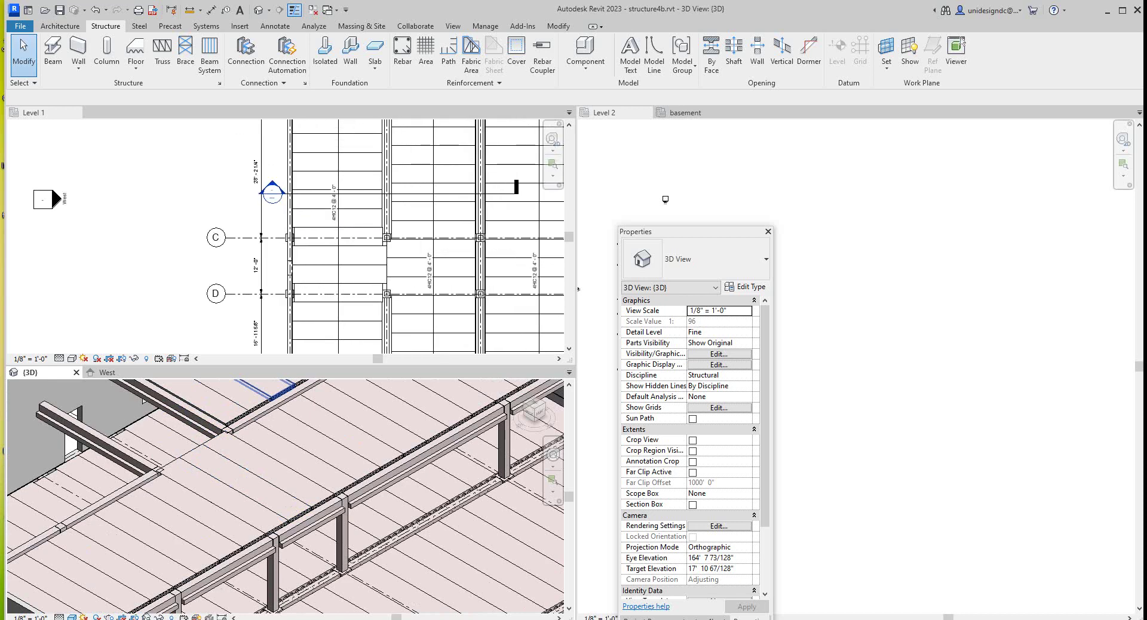
scroll(348, 274, "down", 4)
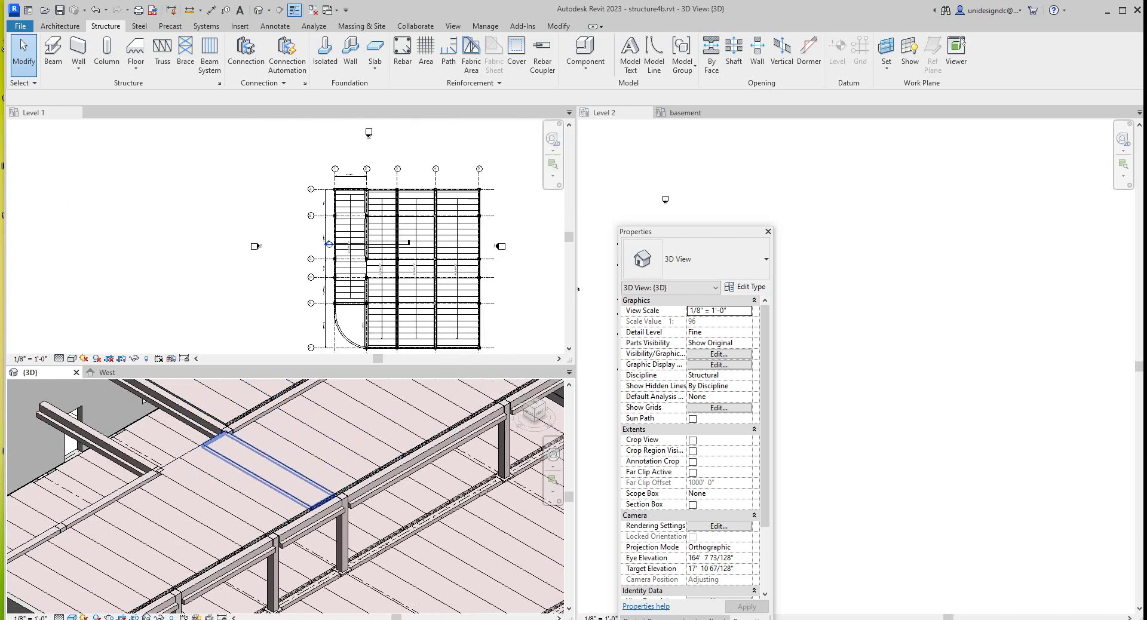
scroll(293, 478, "down", 5)
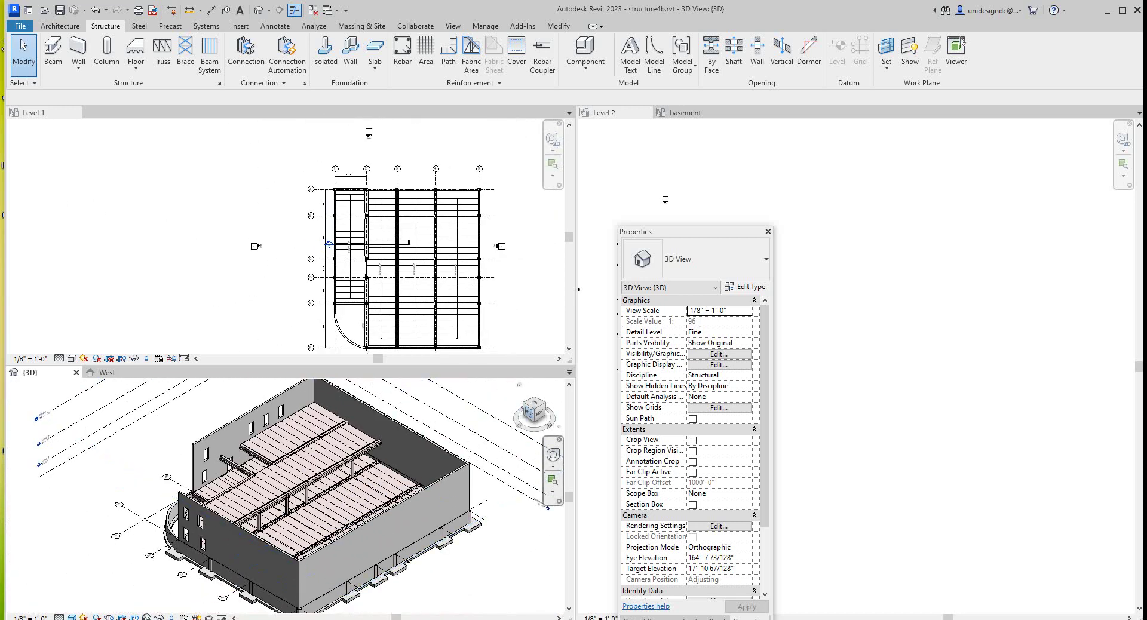
mouse_move(293, 478)
middle_mouse_down("shift")
mouse_move(287, 439)
mouse_move(310, 413)
mouse_move(365, 484)
mouse_move(409, 413)
mouse_move(398, 496)
mouse_move(364, 466)
middle_mouse_up("shift")
scroll(411, 543, "up", 1)
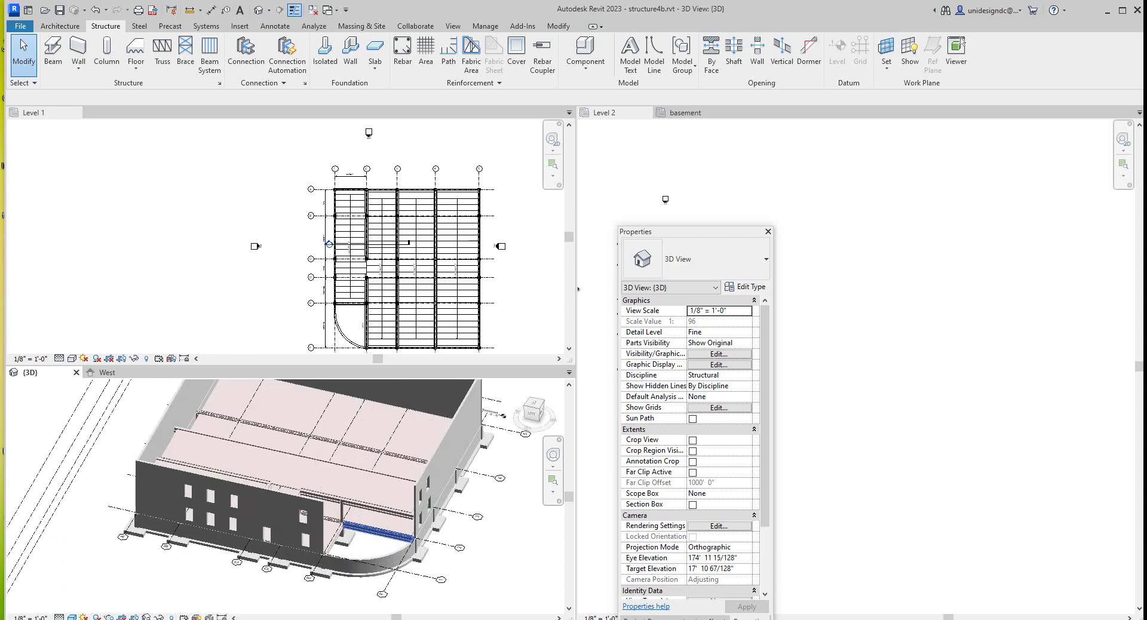
scroll(414, 541, "up", 2)
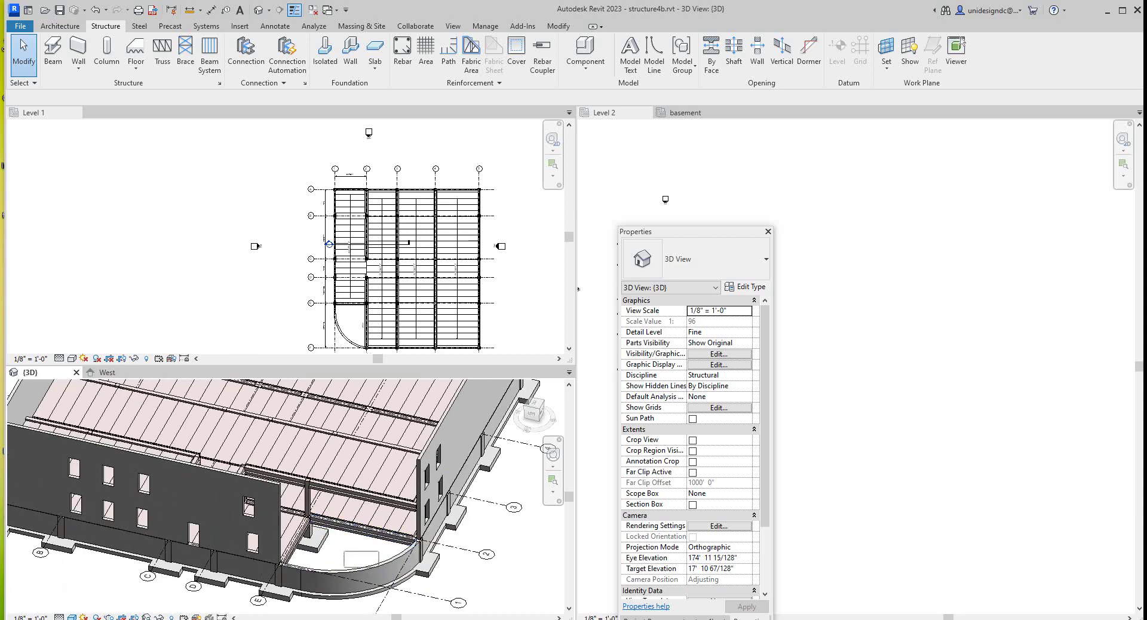
scroll(277, 500, "down", 2)
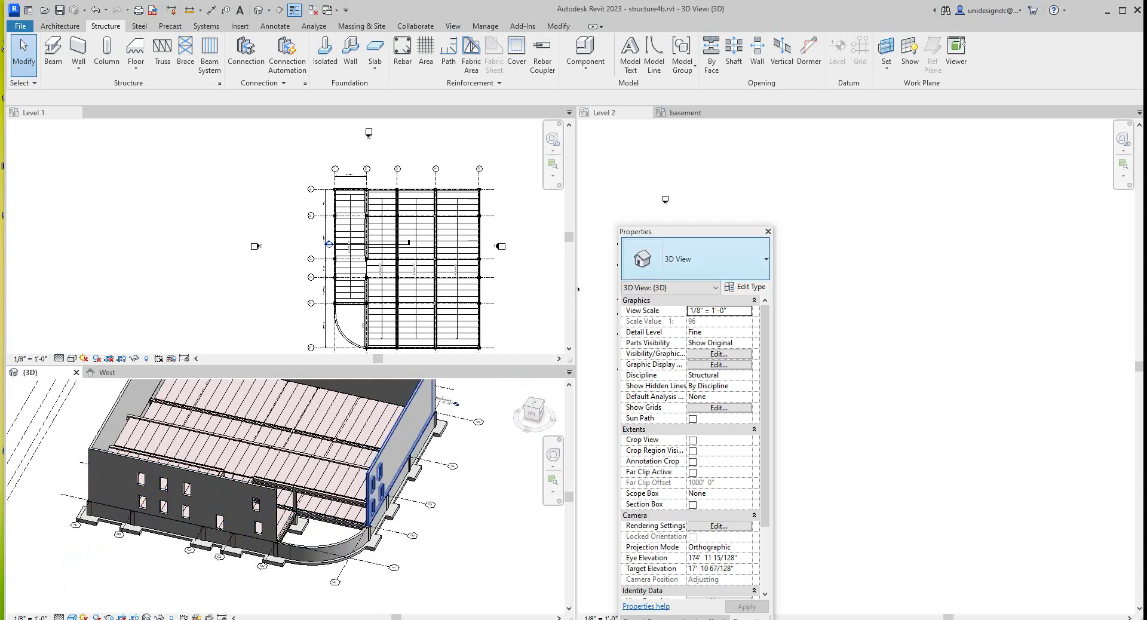
Move the Properties palette clear of the Level 2 plan and enlarge the plan so its grids and framing are readable.
left_click_drag(645, 231, 913, 158)
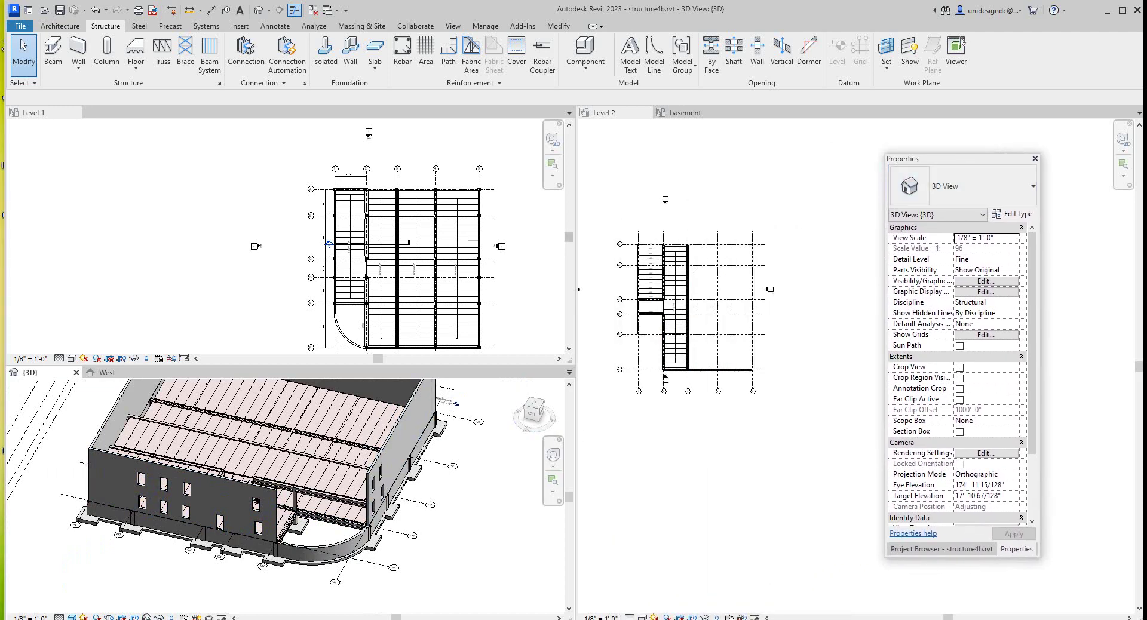
scroll(738, 304, "up", 2)
scroll(741, 305, "down", 6)
scroll(669, 293, "up", 6)
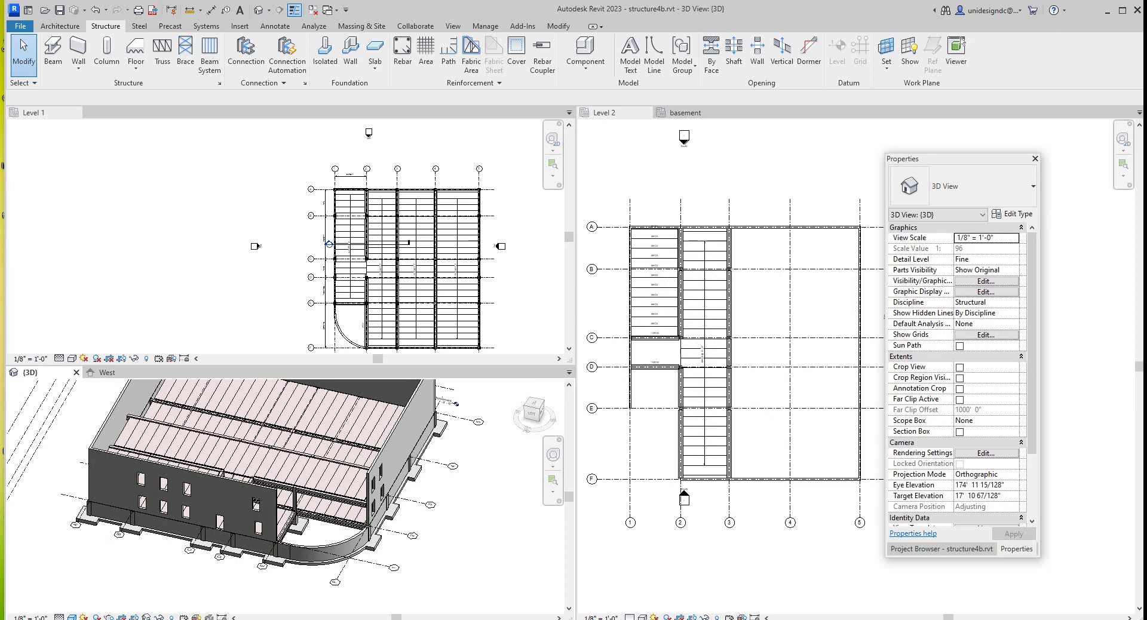
Inspect the Level 2 beams and slab edges beside the open curved corner in the 3D view.
scroll(321, 454, "up", 1)
scroll(321, 453, "down", 3)
scroll(316, 431, "up", 4)
scroll(316, 430, "down", 2)
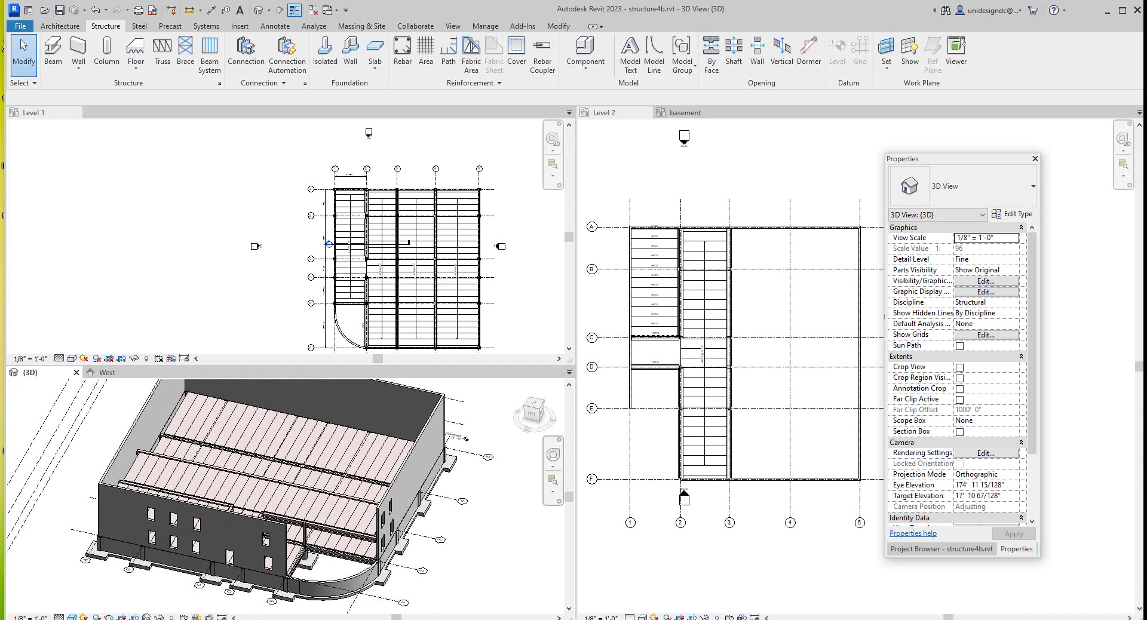
scroll(343, 540, "up", 3)
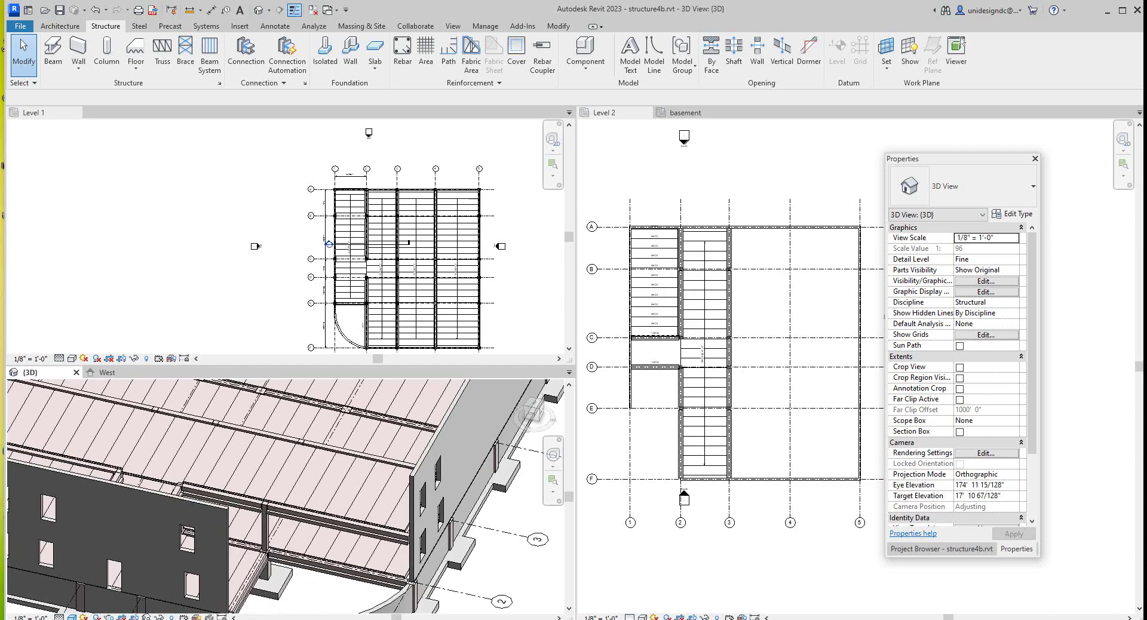
scroll(285, 496, "down", 3)
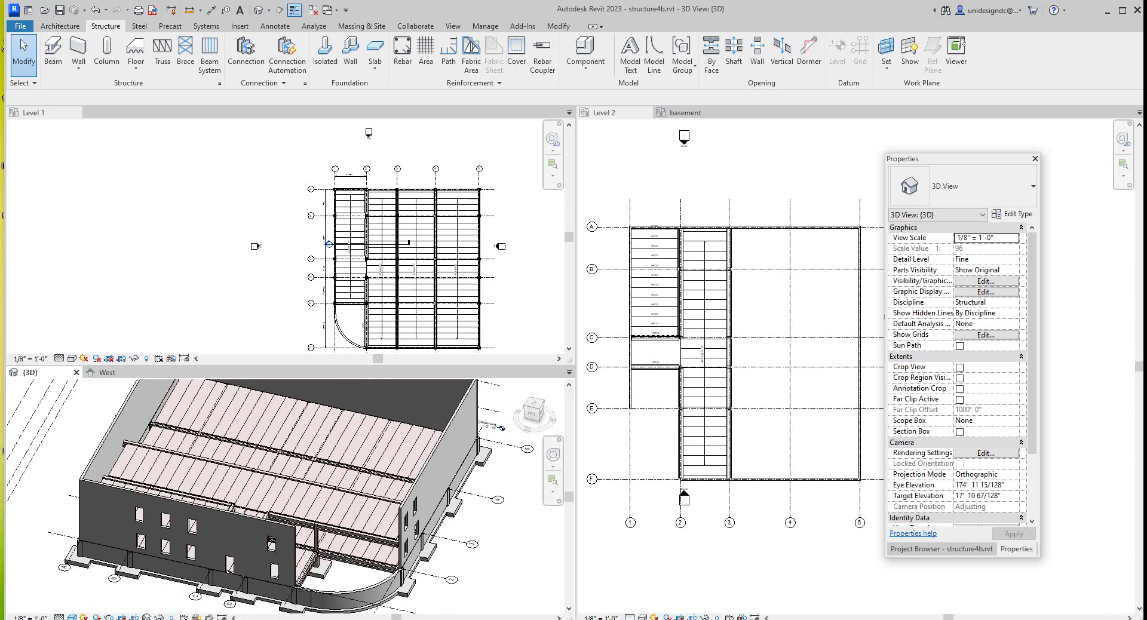
key("alt+Tab")
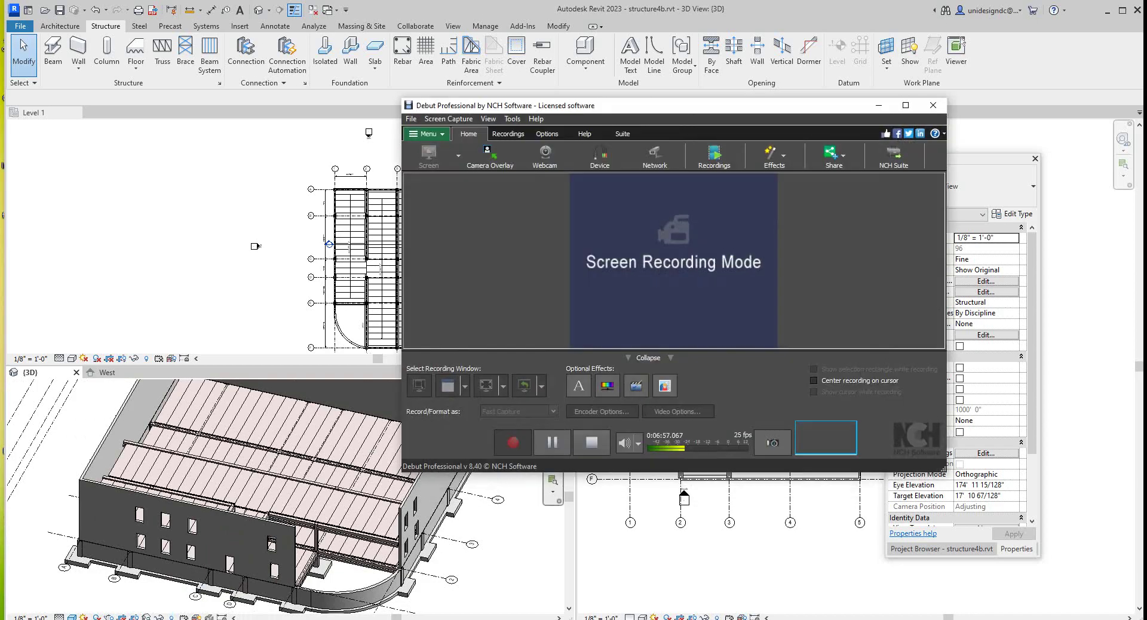